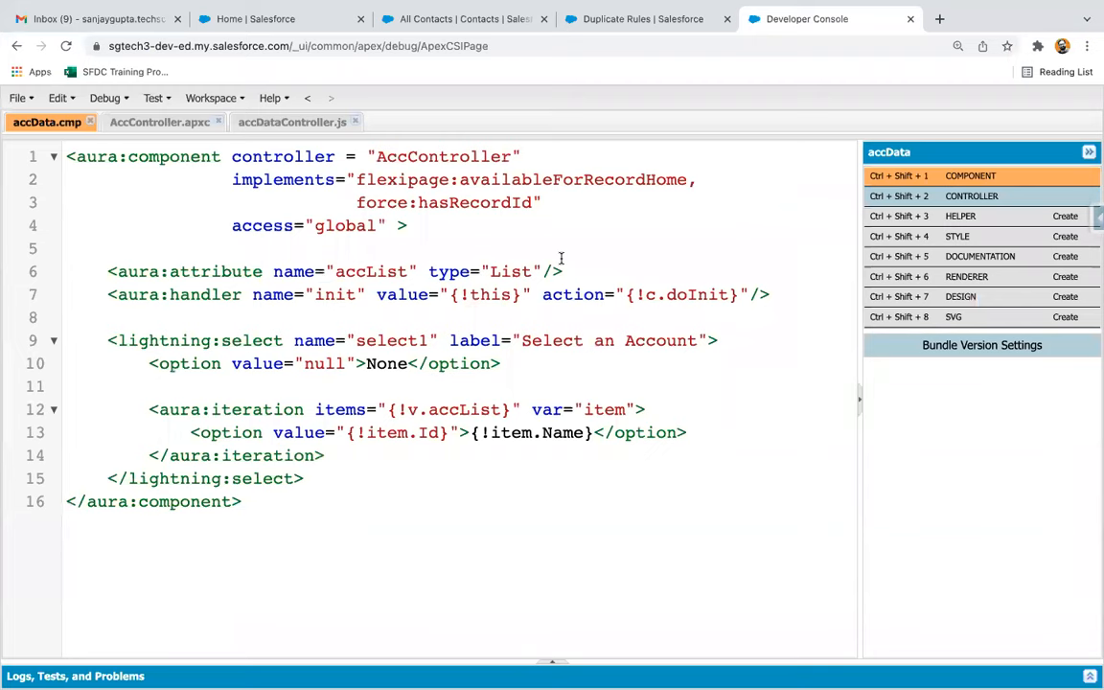
- Review the init handler's doInit action and its setCallback code in accDataController.js
click(470, 244)
double_click(334, 294)
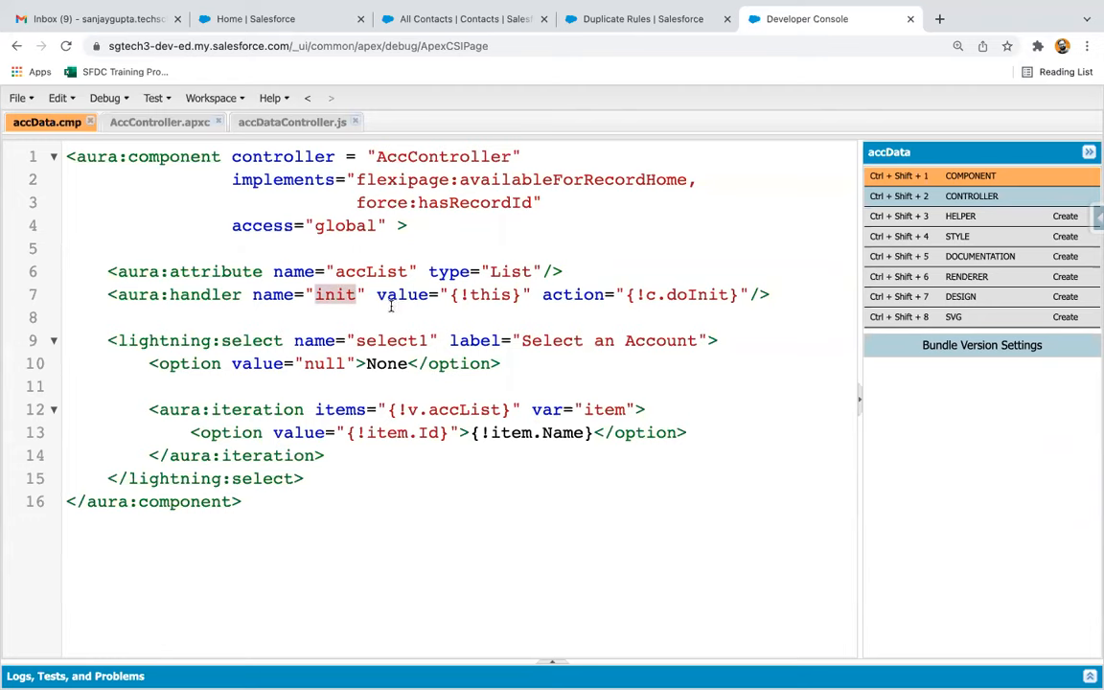
click(354, 294)
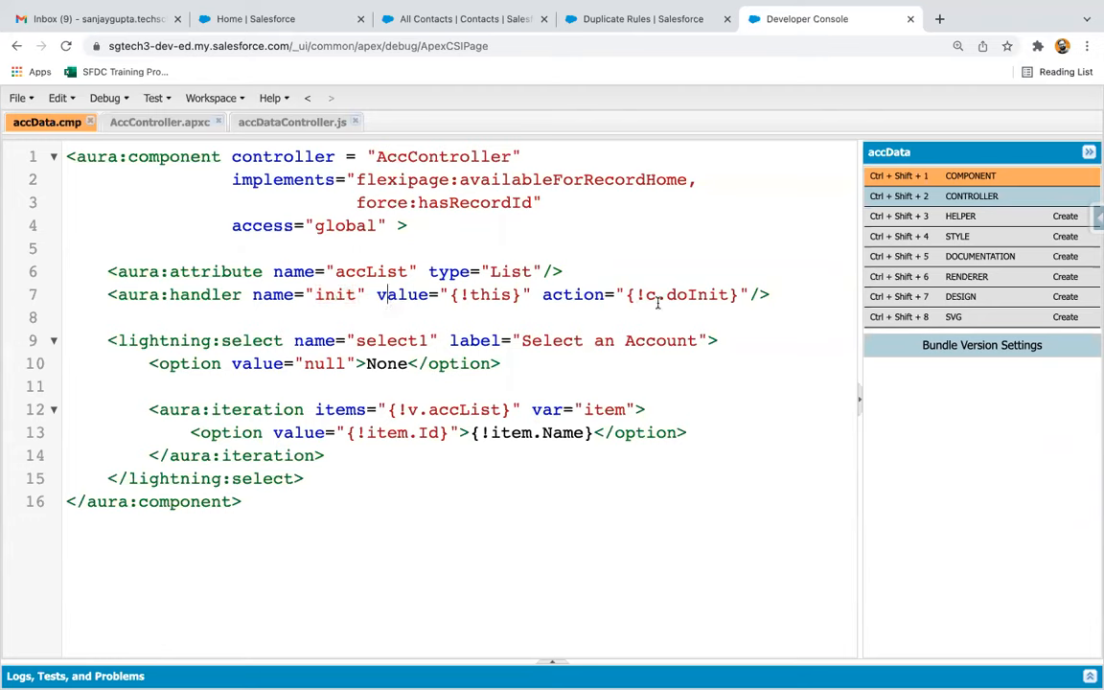
double_click(690, 295)
click(567, 248)
click(159, 122)
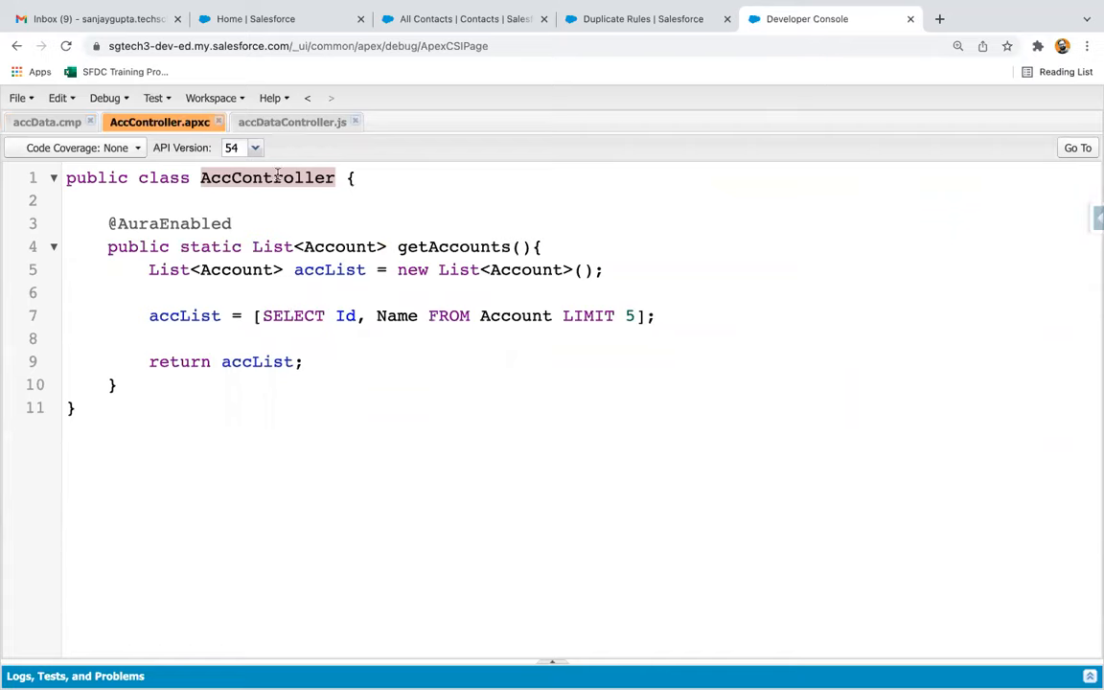
click(292, 122)
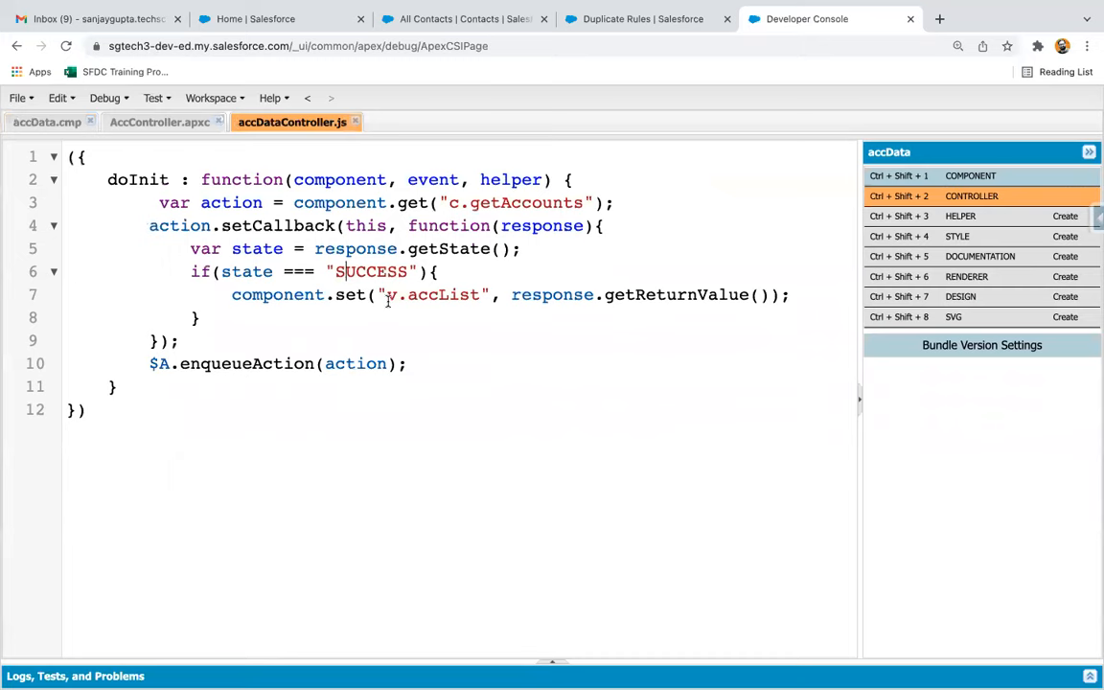
click(307, 225)
click(47, 121)
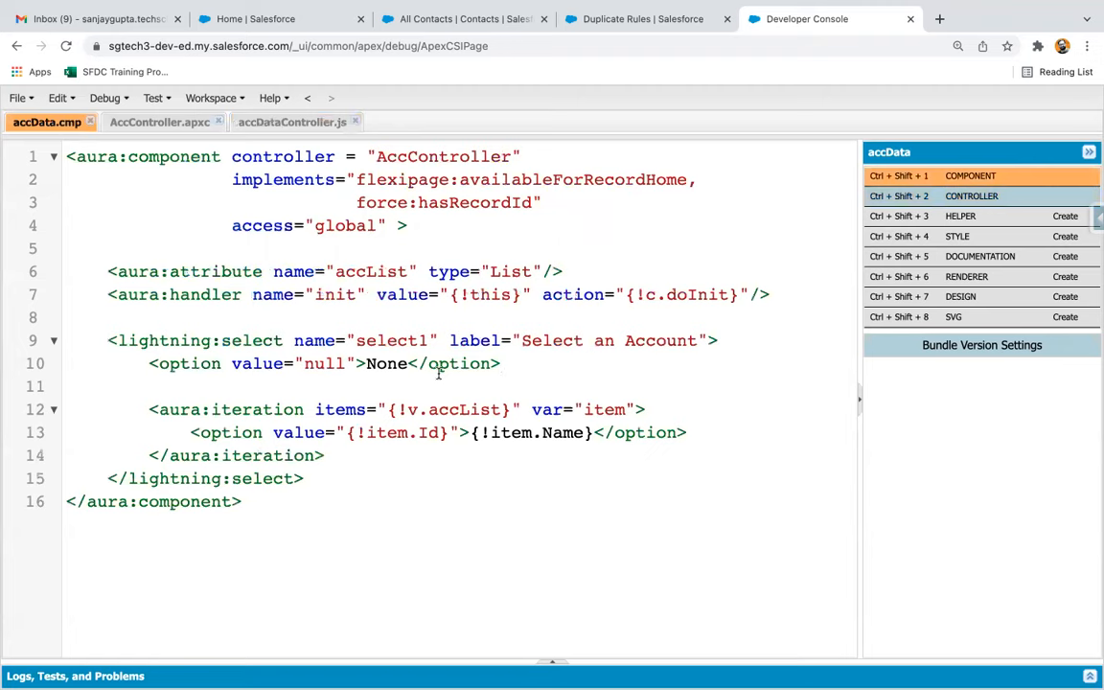
- Add aura:id="select1" to lightning:select and move its label attribute onto a new line
click(350, 296)
click(294, 341)
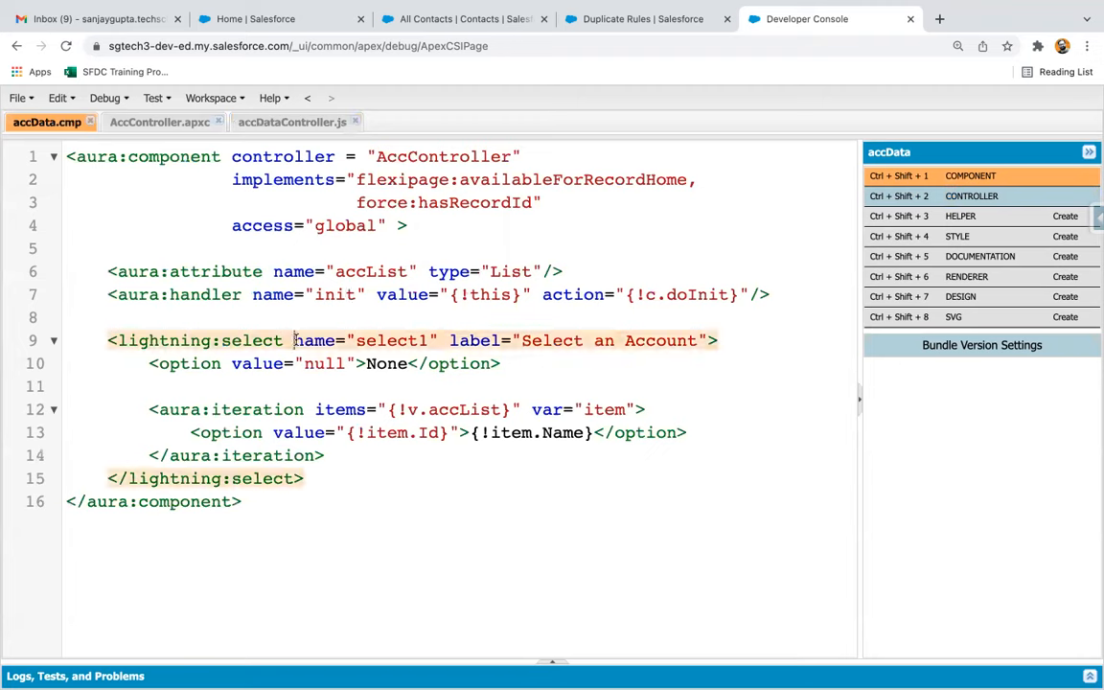
click(224, 340)
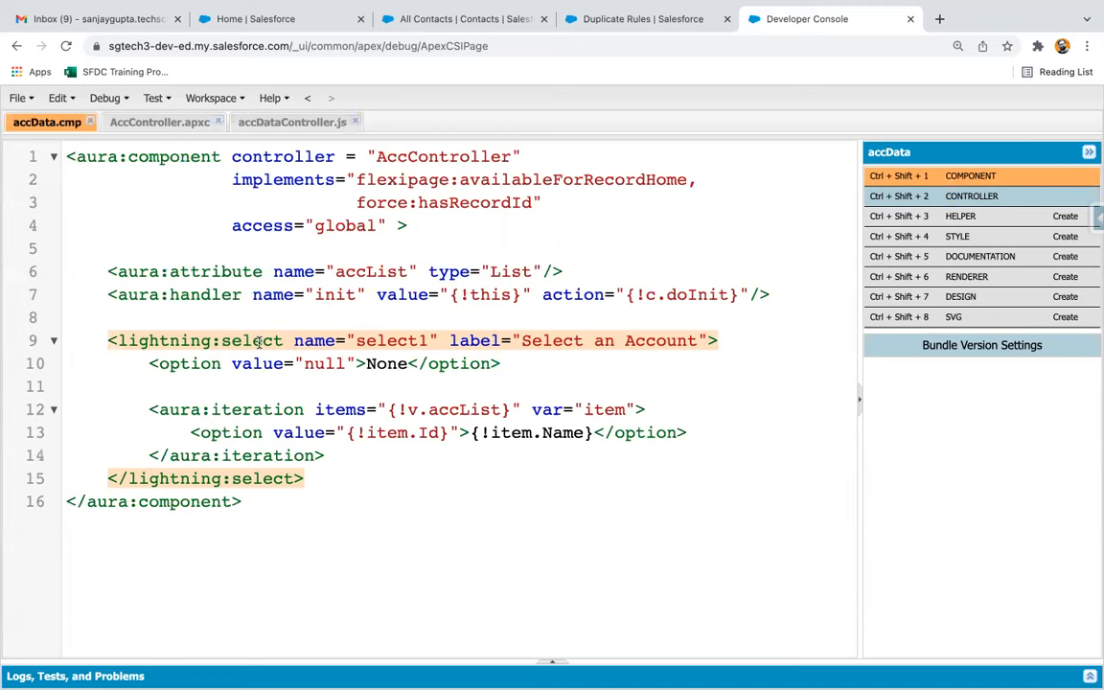
click(231, 294)
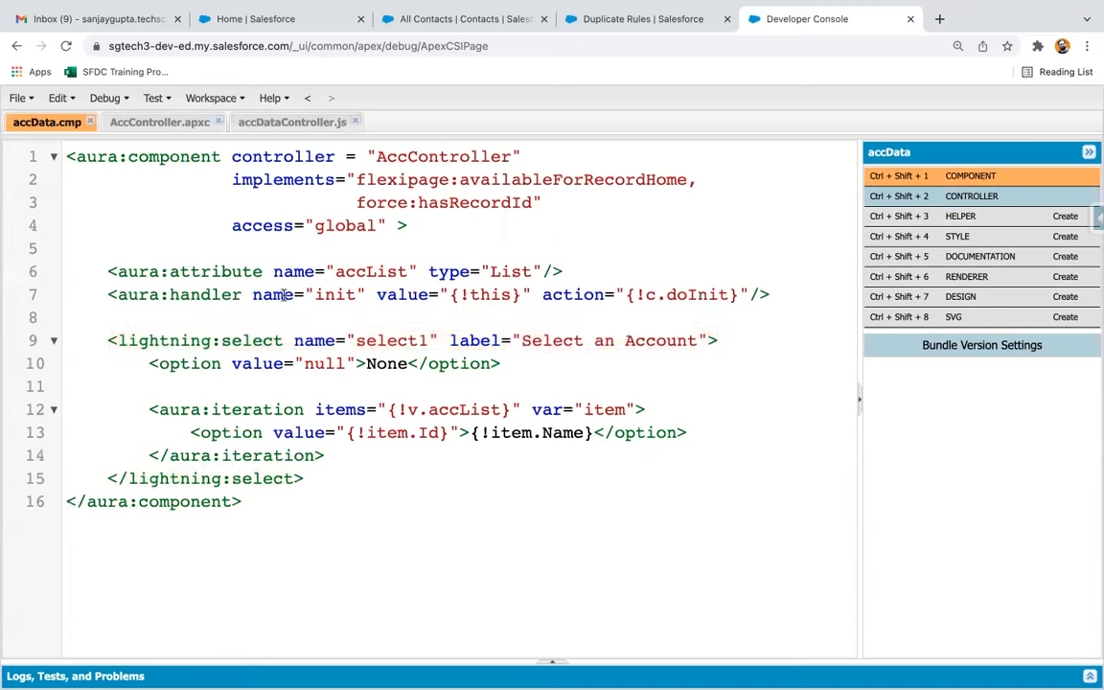
click(286, 342)
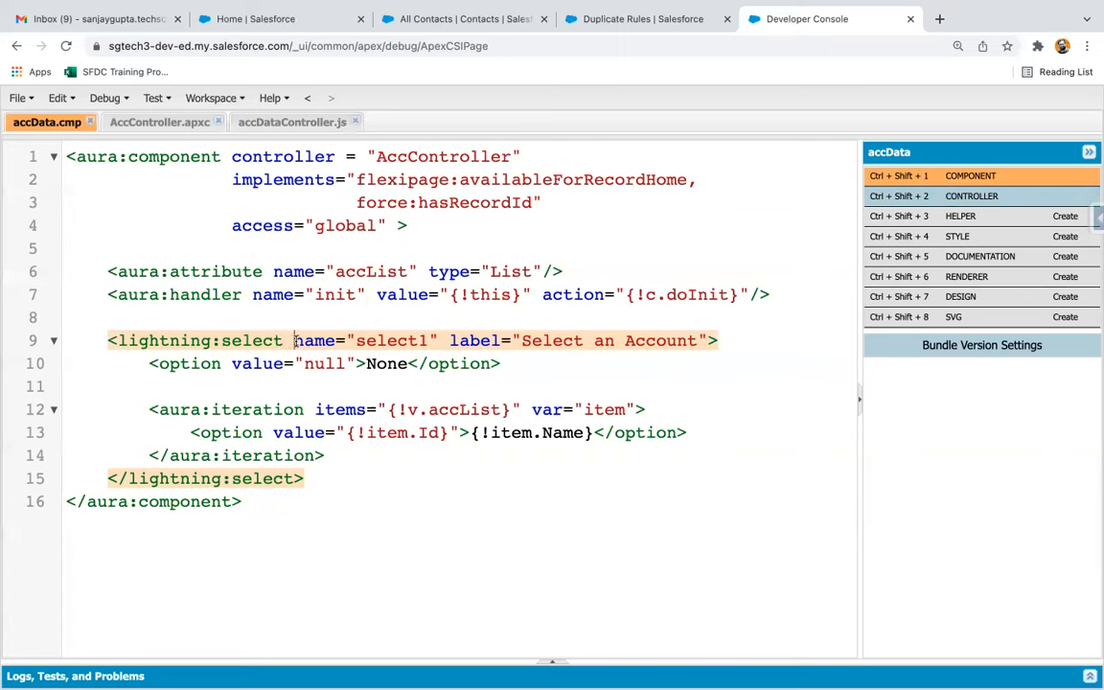
text(aura:id )
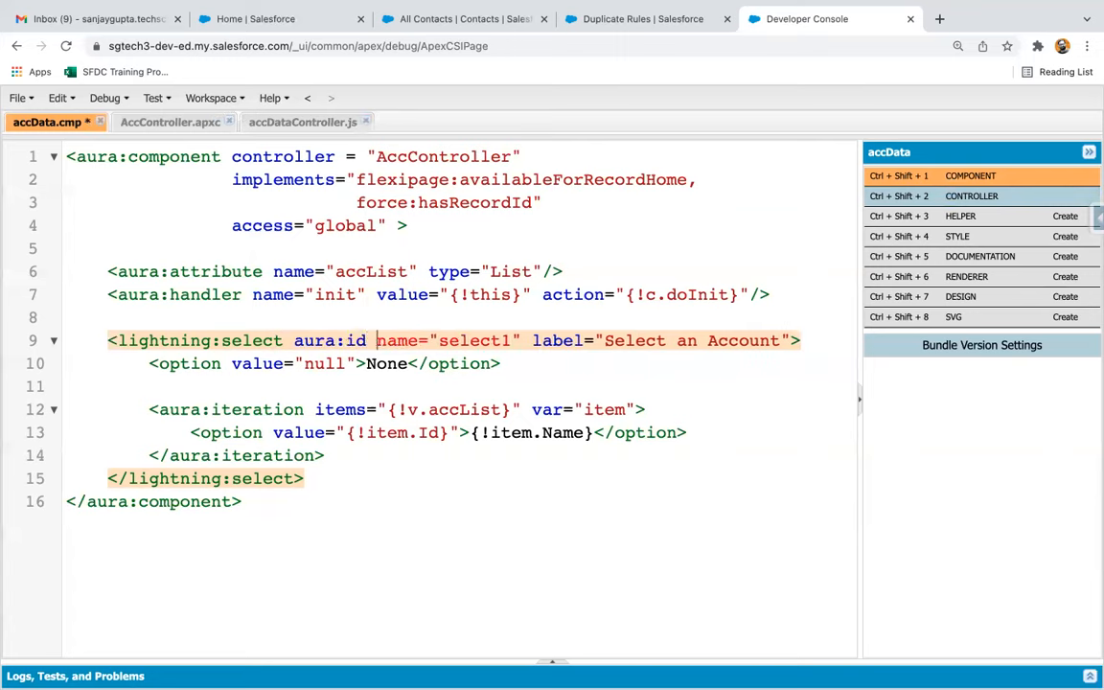
text(= "select1"name="select1")
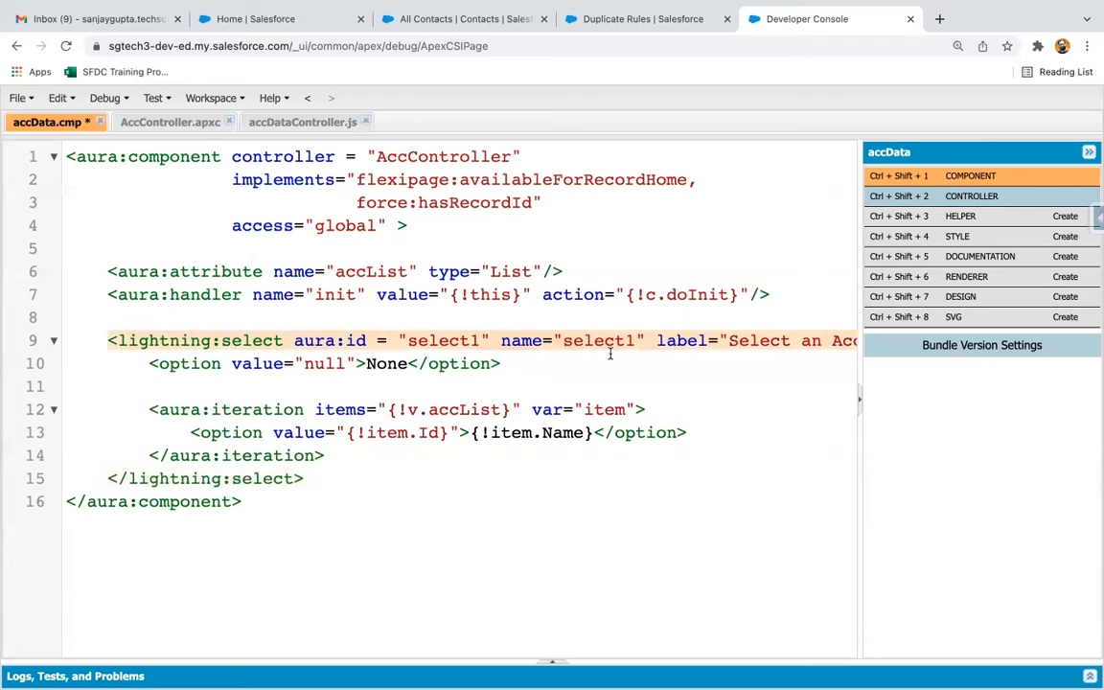
click(657, 341)
key(Return)
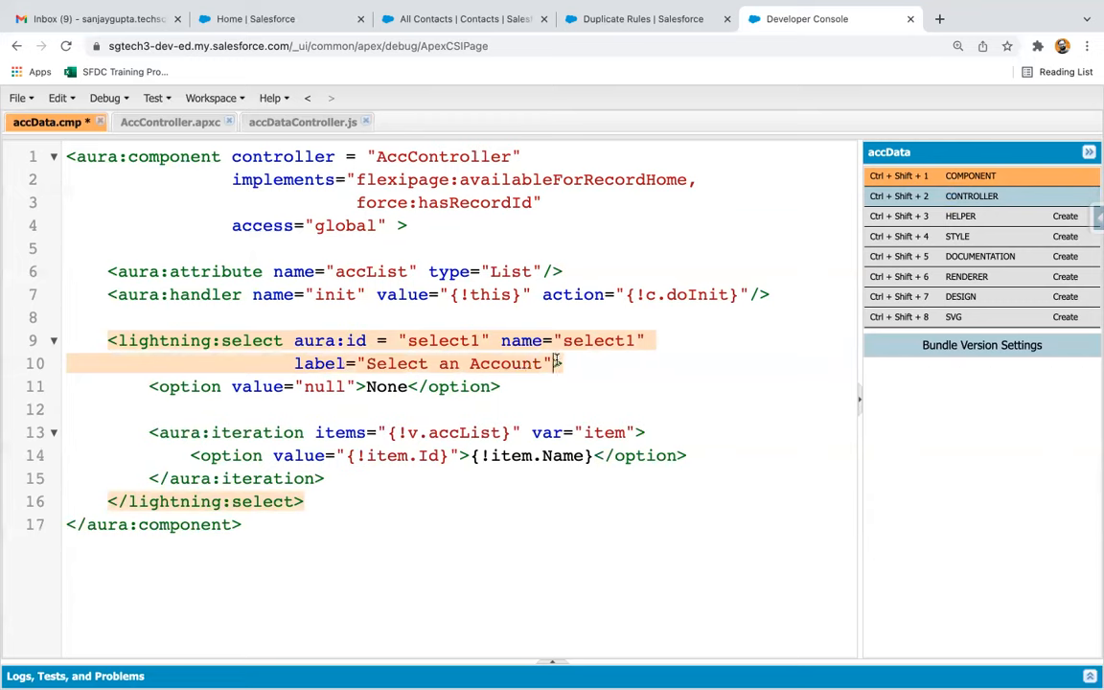
text(onchange = )
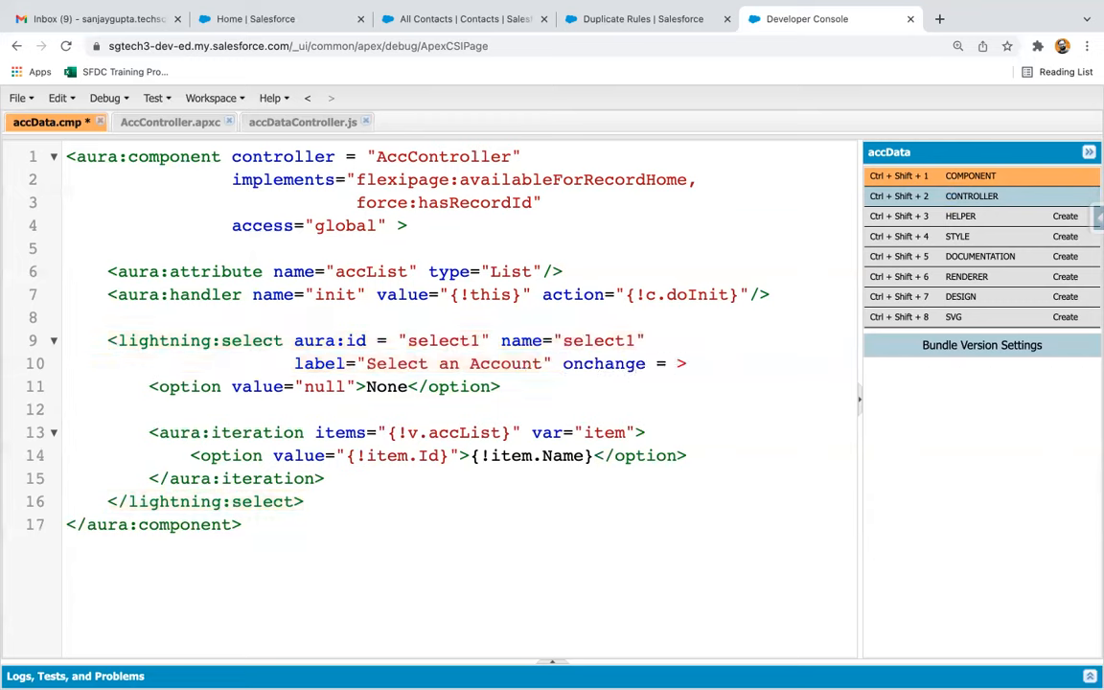
text("{!)
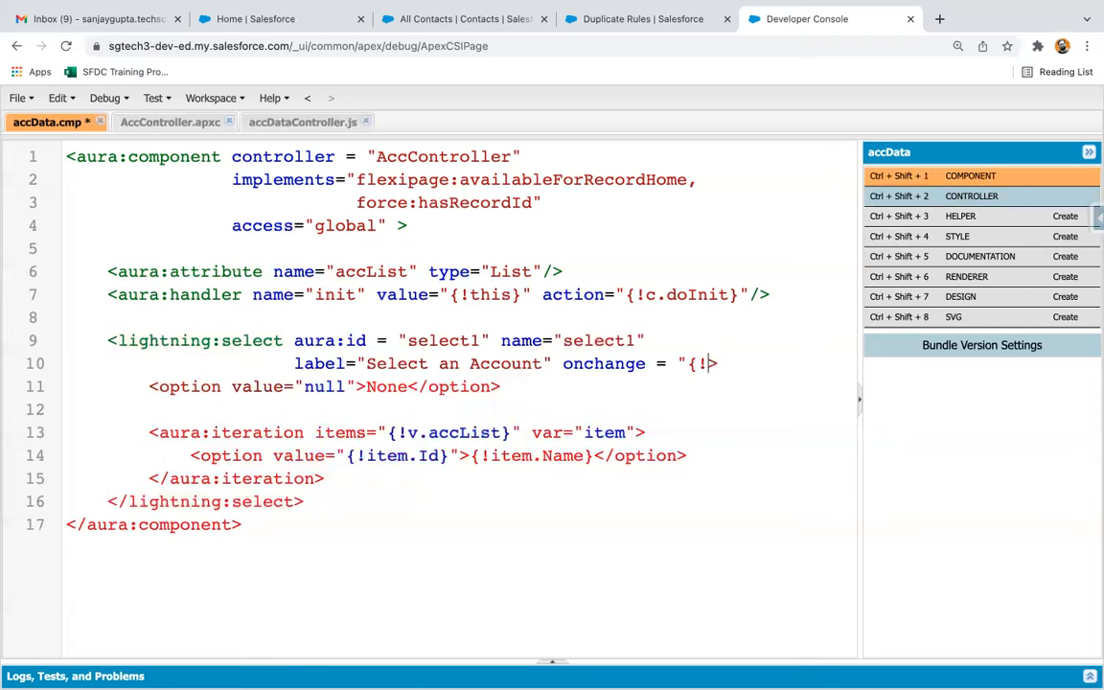
text(handleChange)
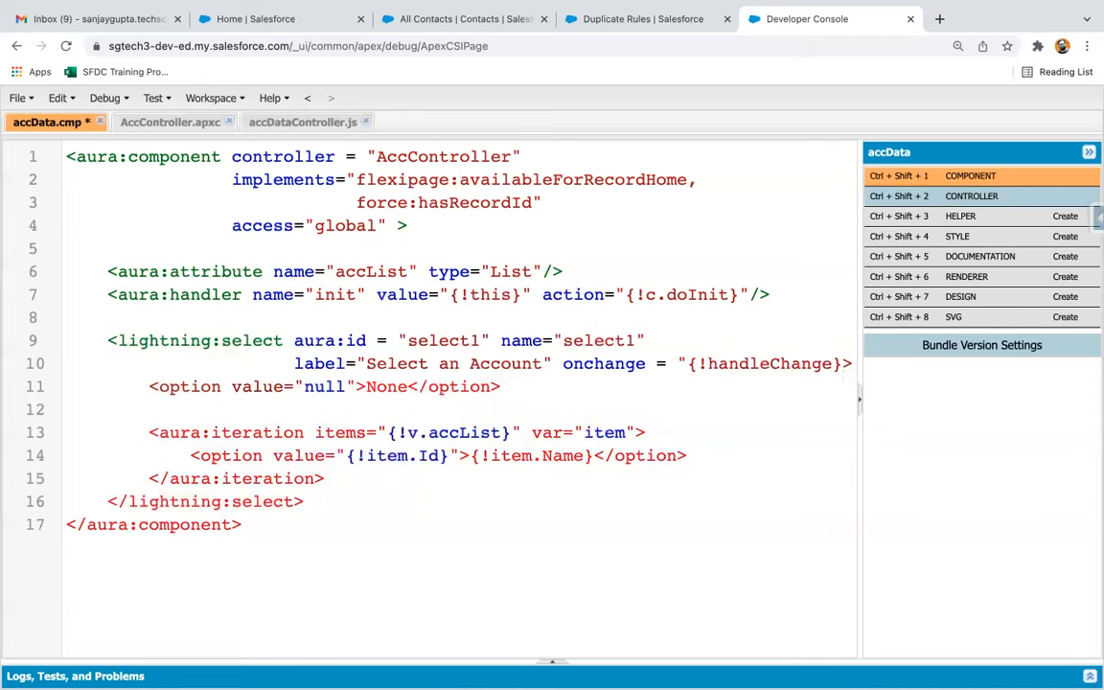
text(}">)
- Give the picklist onchange="{!handleChange}" and confirm the handler name
click(604, 410)
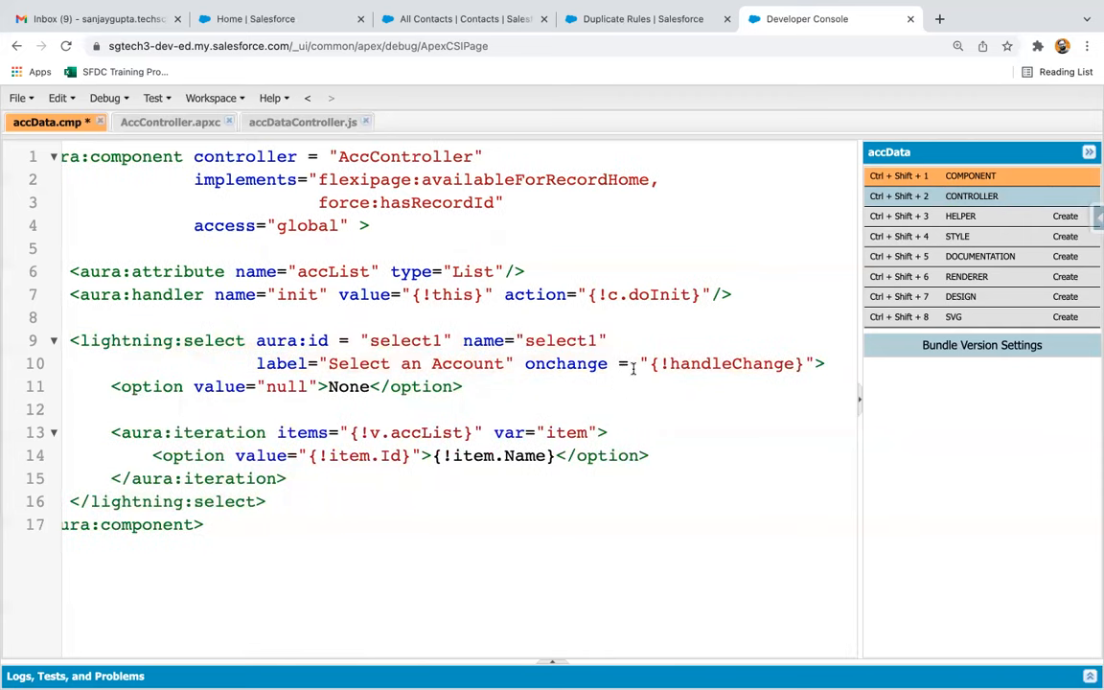
double_click(686, 363)
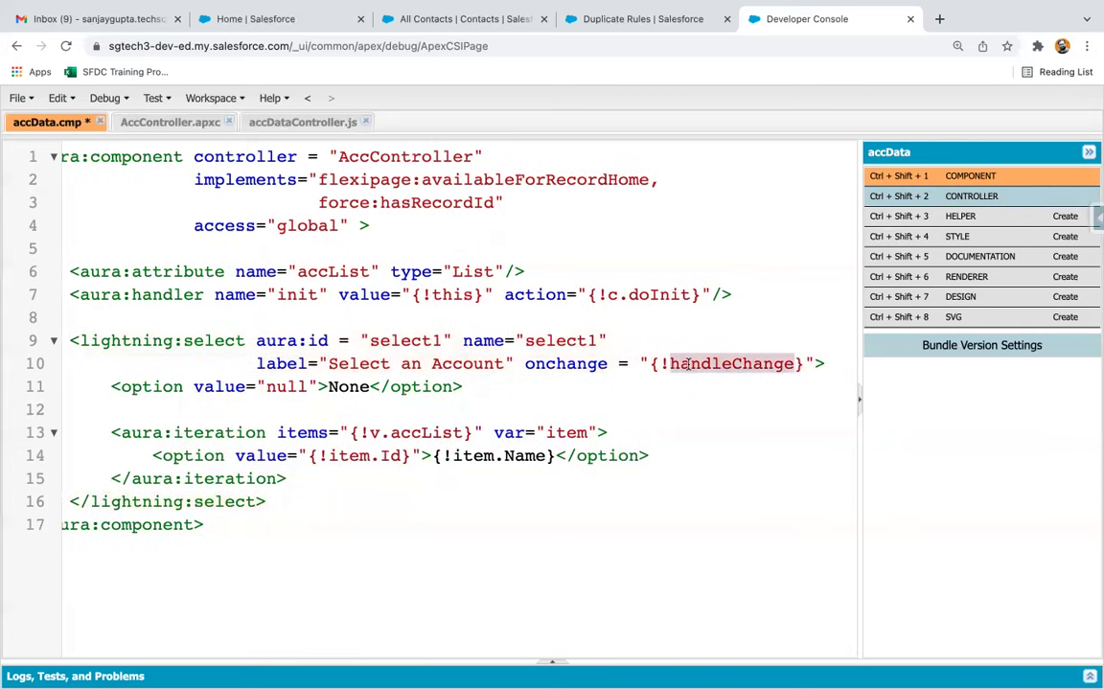
click(318, 341)
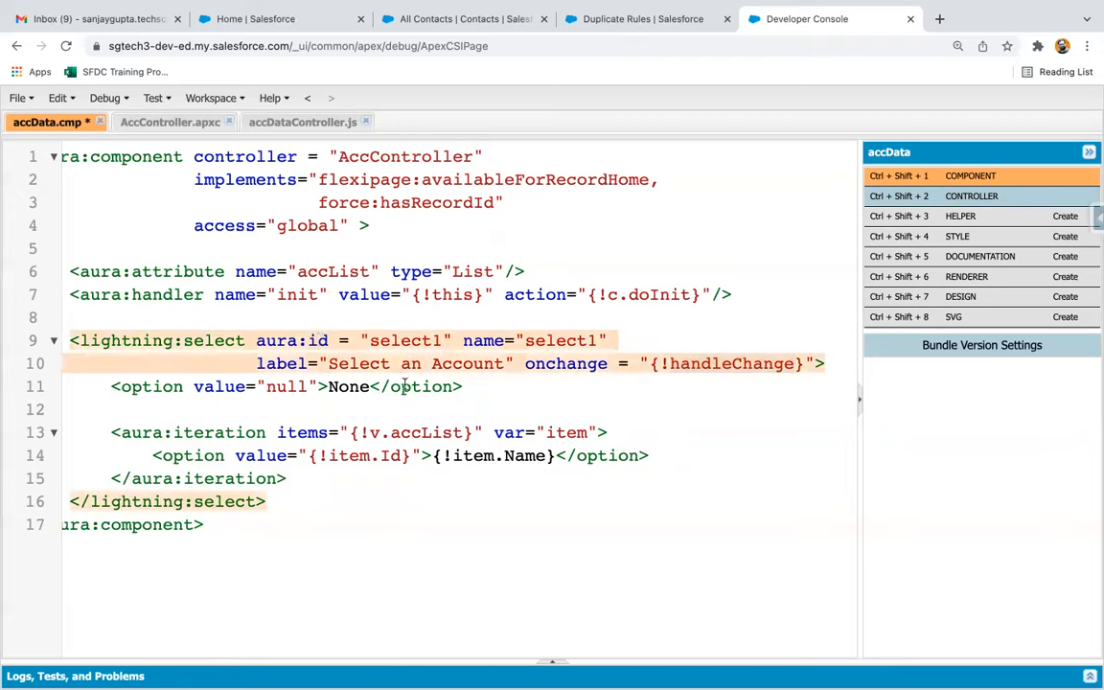
click(364, 386)
- Add an empty handleChange : function(component, event, helper){ } after doInit, reusing doInit's signature
click(302, 121)
click(152, 386)
text(,)
key(Return)
key(Return)
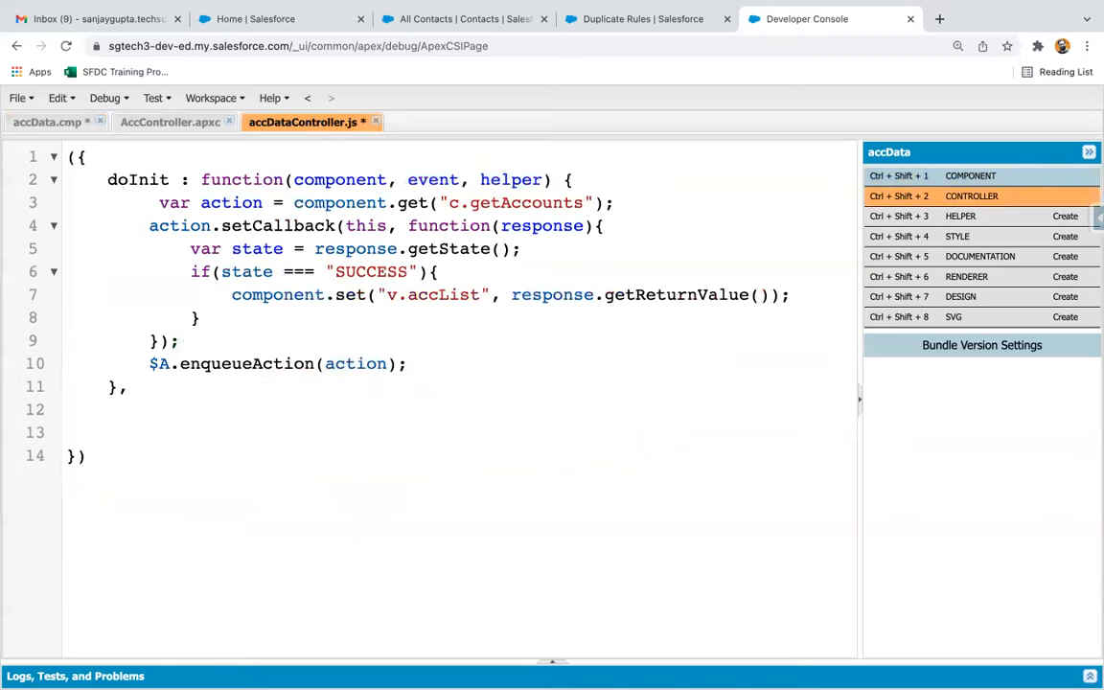
text(handleChange :)
mouse_move(201, 179)
mouse_down()
mouse_move(588, 201)
mouse_move(556, 181)
mouse_up()
key(ctrl+c)
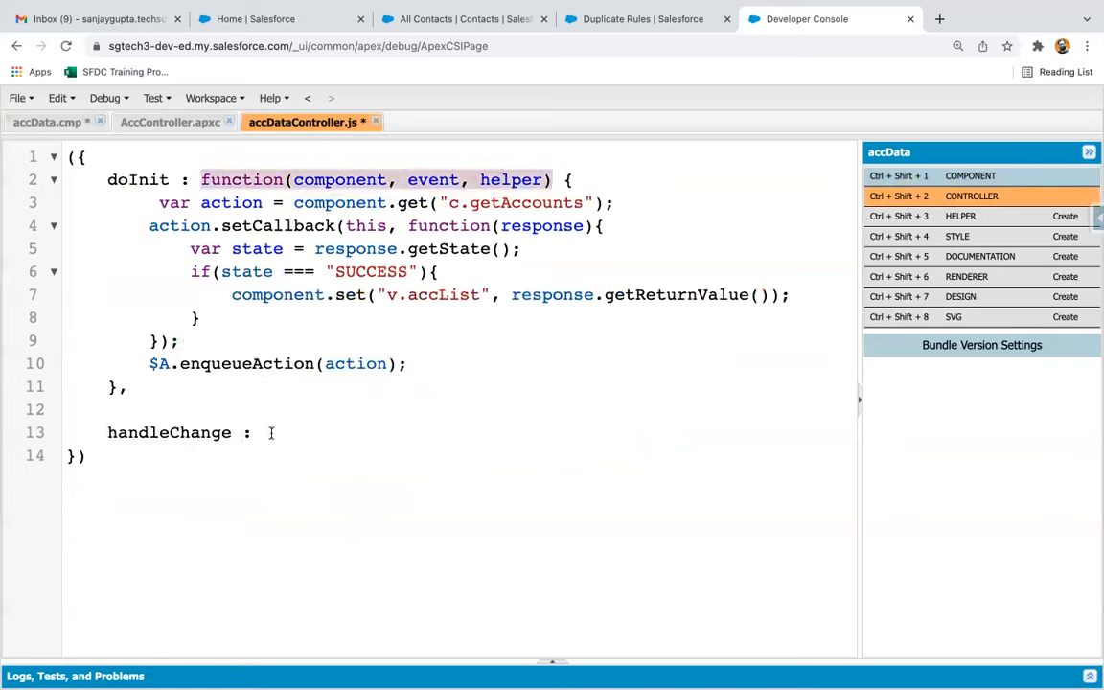
click(272, 432)
key(ctrl+v)
text({)
key(Return)
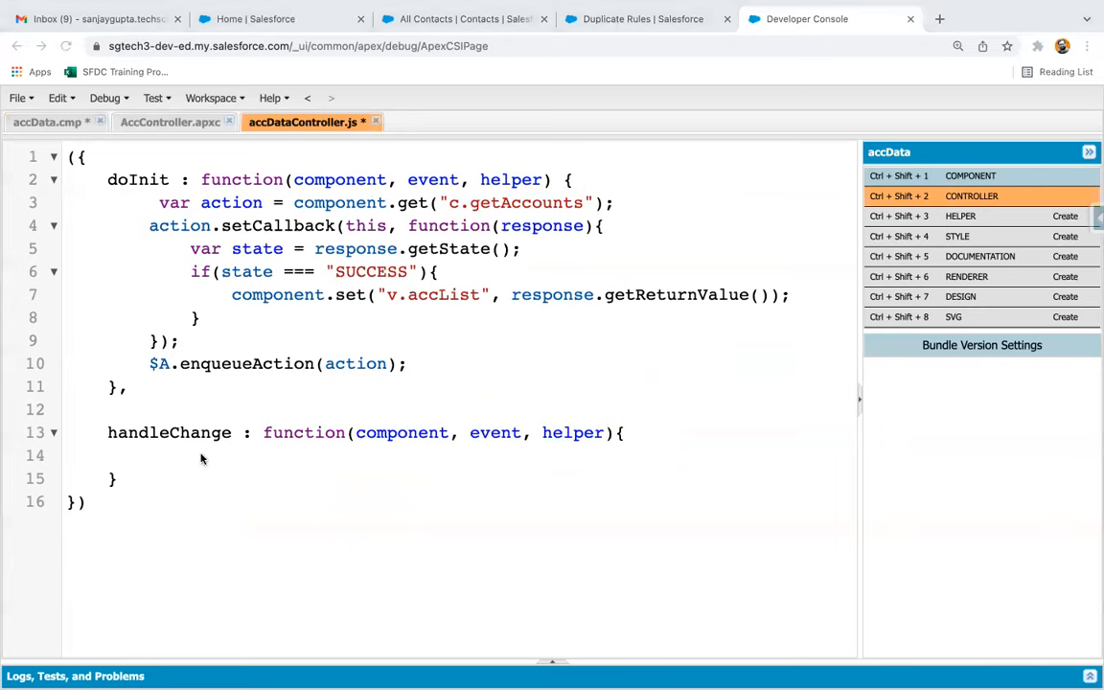
- Add a String recordId aura:attribute below accList in accData.cmp and save
click(48, 122)
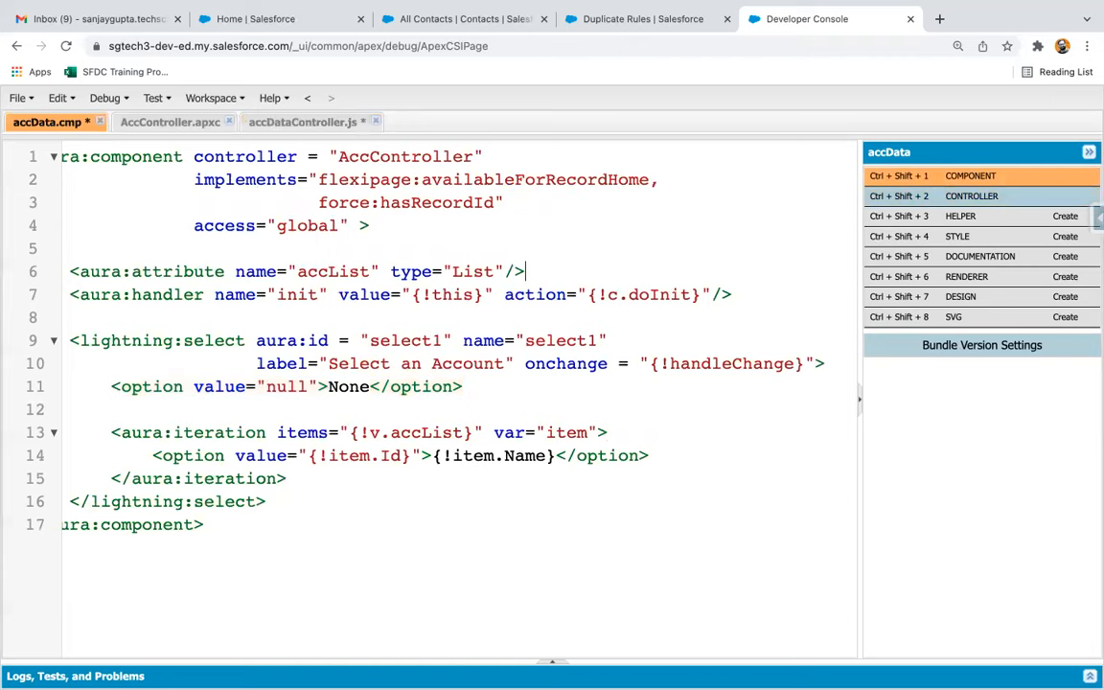
click(529, 271)
key(Return)
text(<aura:)
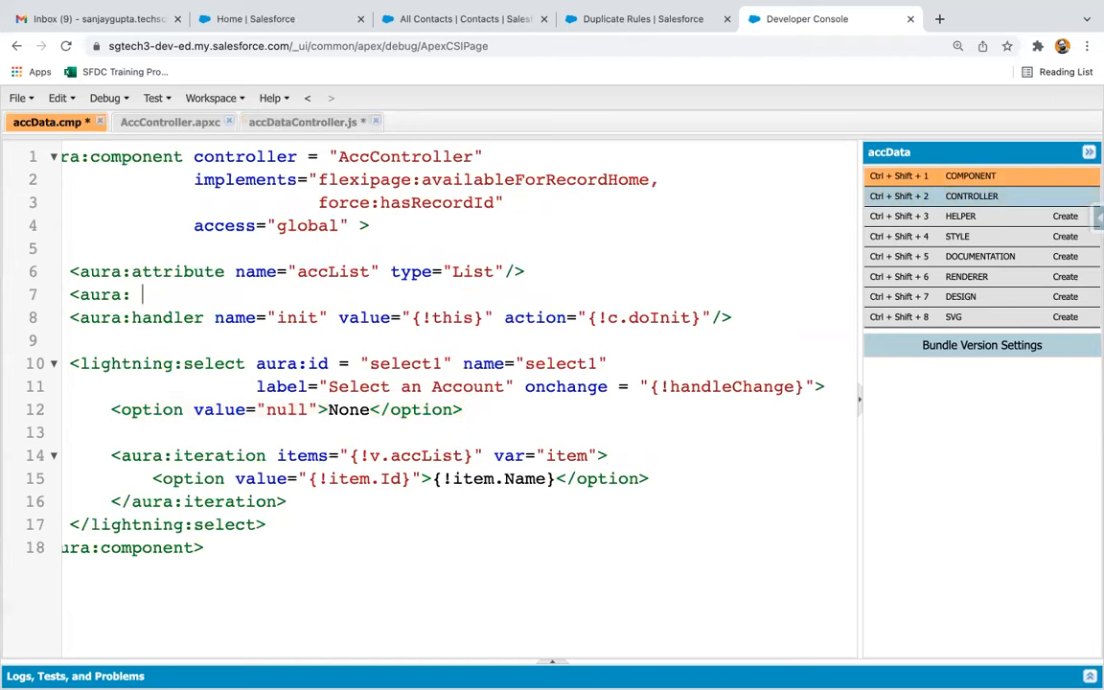
text(attribute name="recordId)
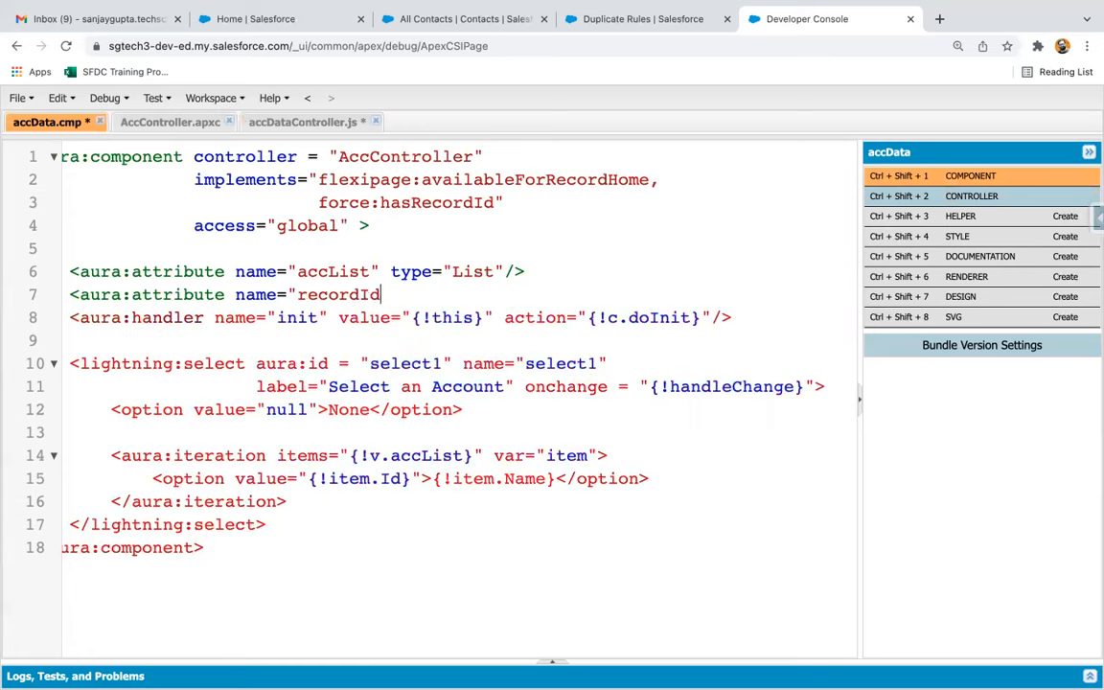
text(" type="String"/>)
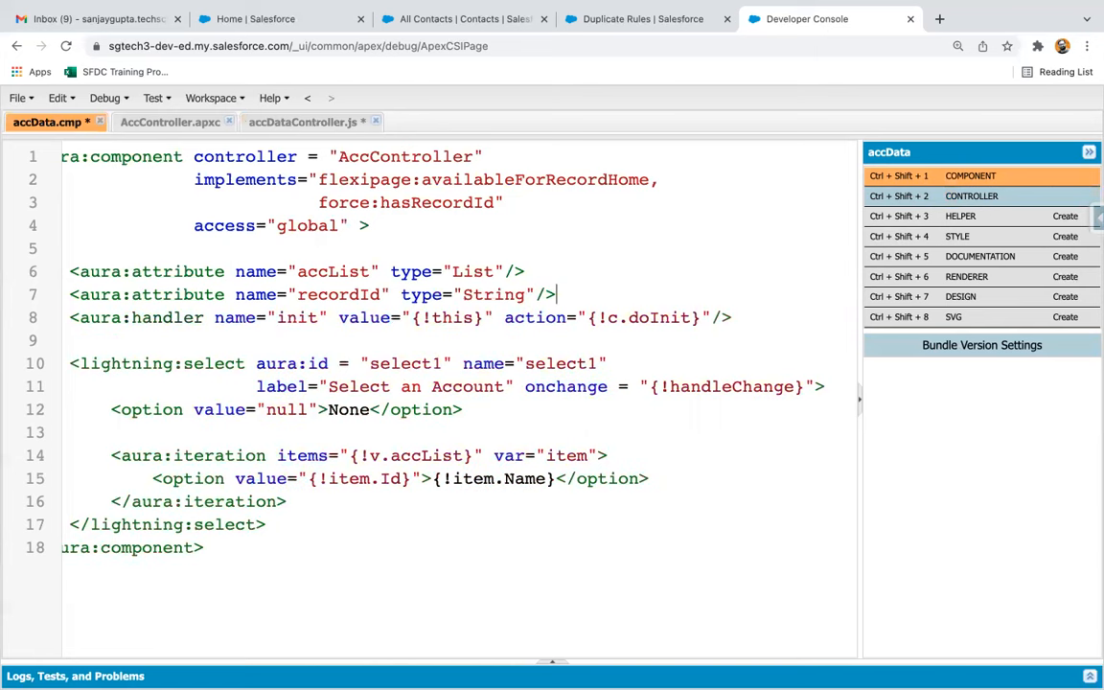
key(ctrl+s)
scroll(431, 288, left, 3)
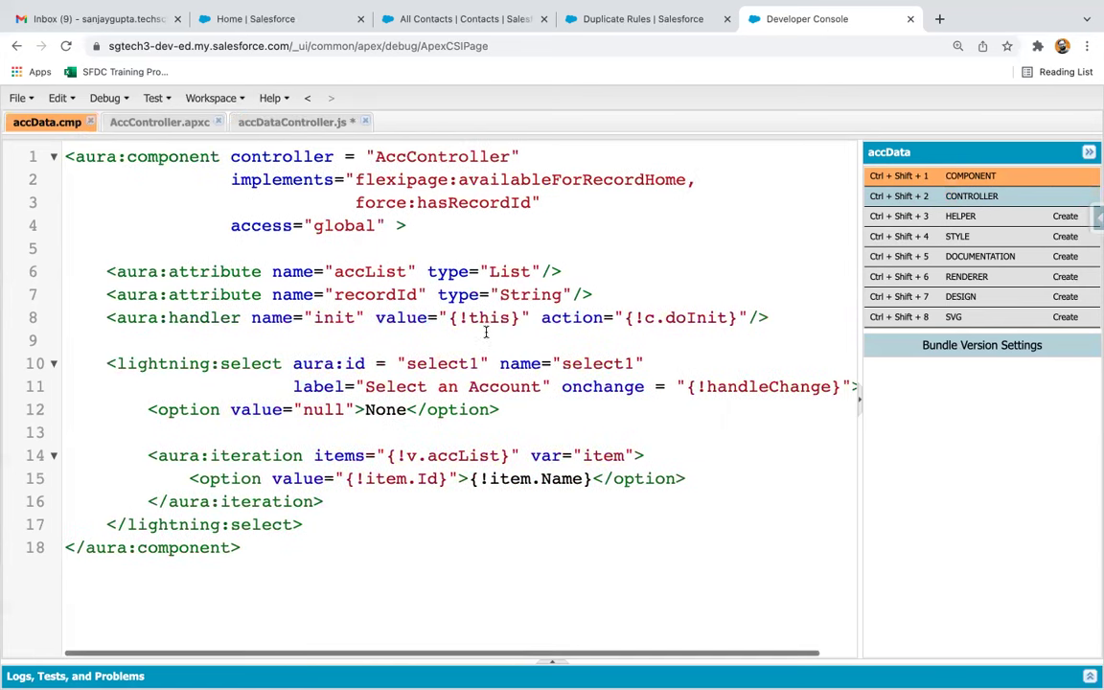
double_click(375, 294)
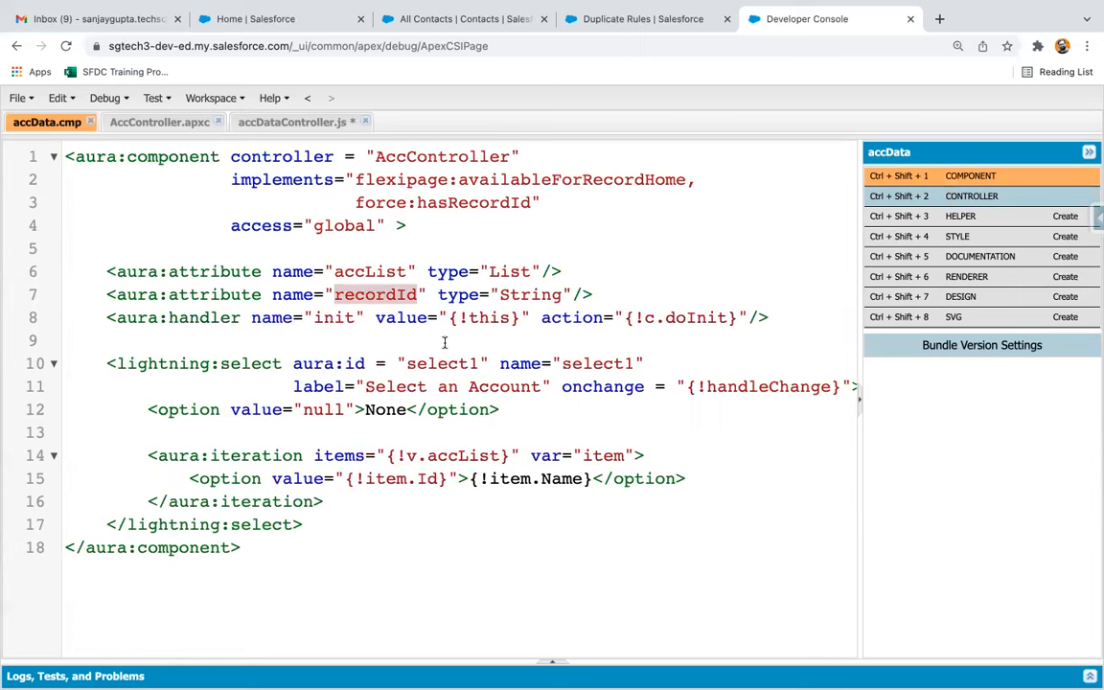
scroll(463, 351, right, 2)
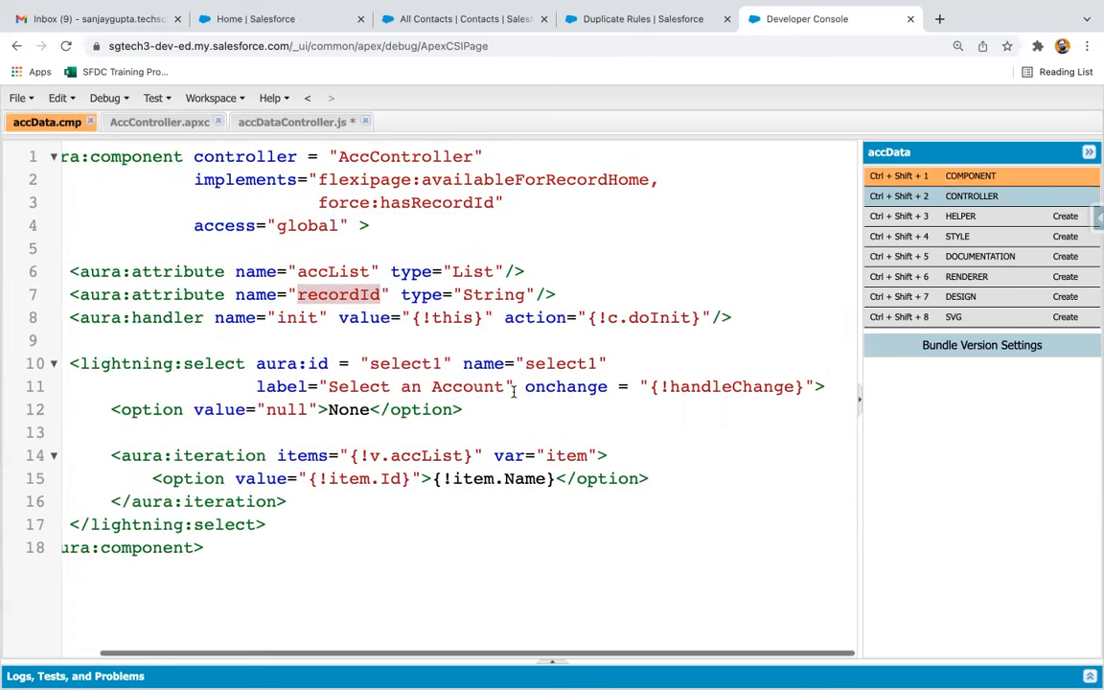
scroll(479, 383, left, 2)
scroll(501, 398, right, 1)
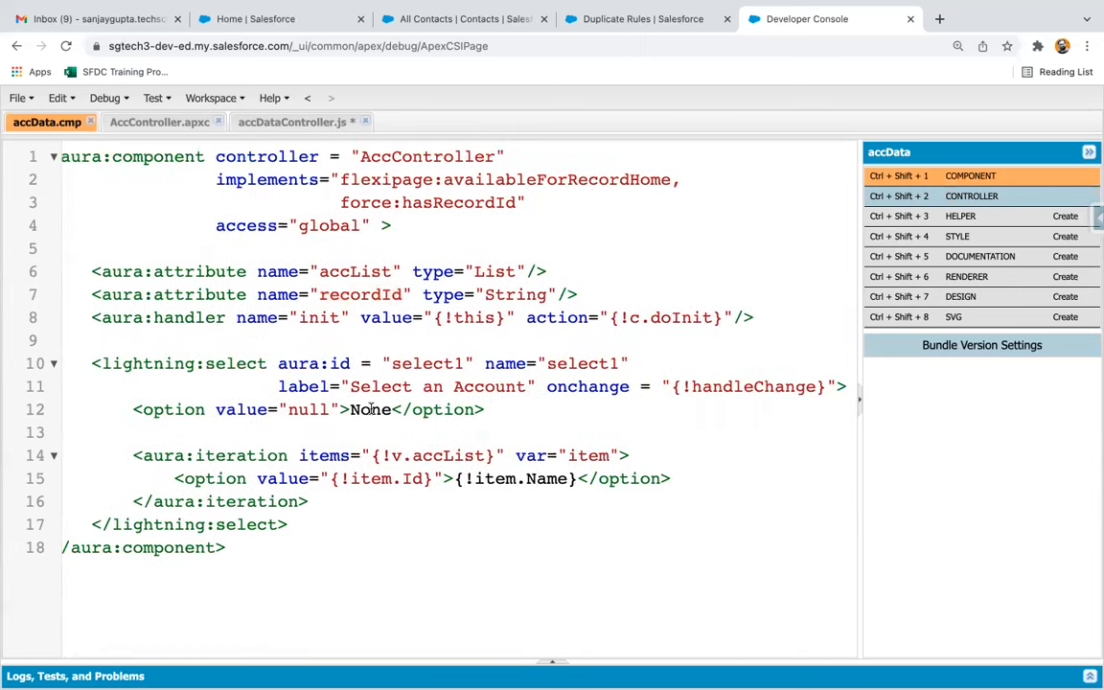
click(333, 389)
click(757, 387)
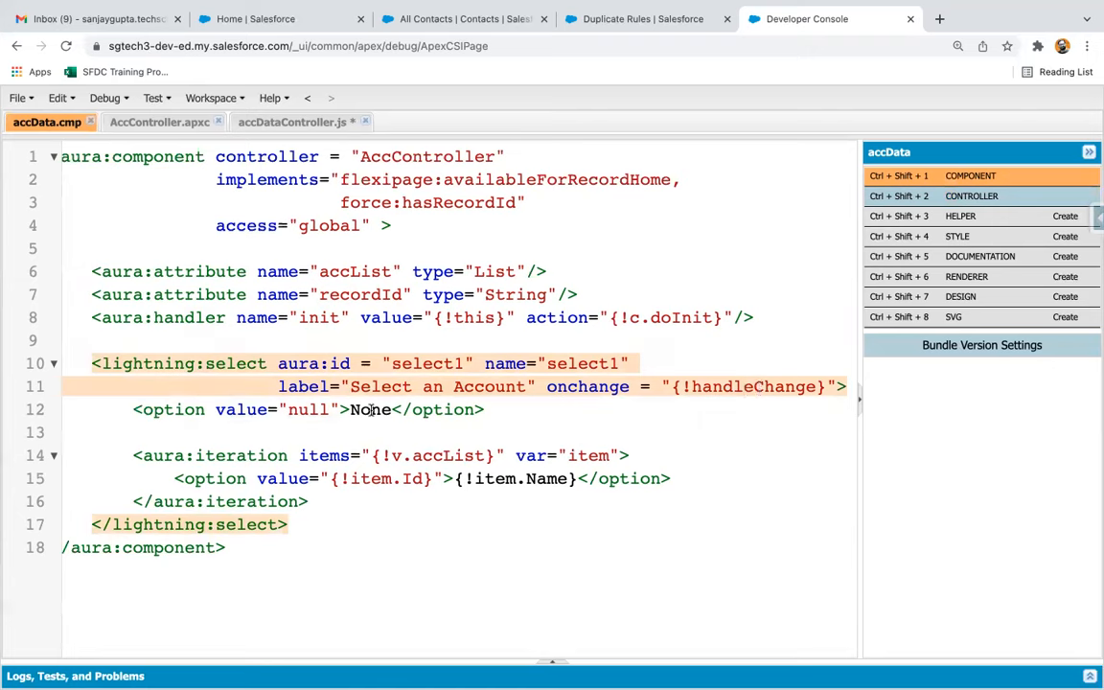
double_click(369, 410)
click(299, 410)
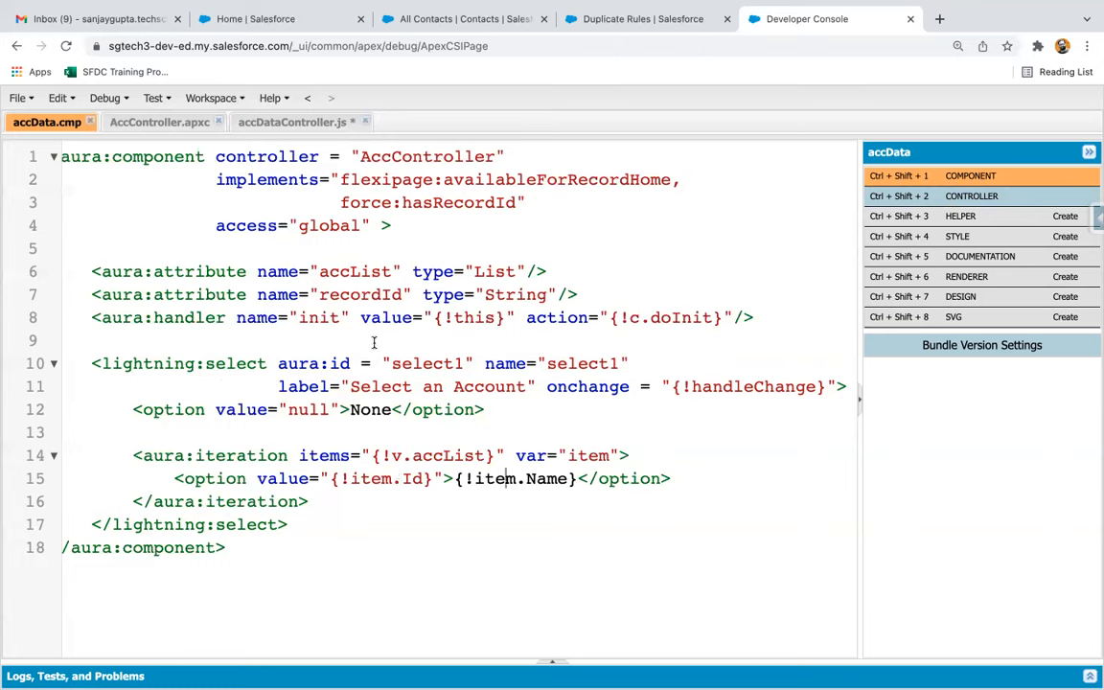
double_click(361, 295)
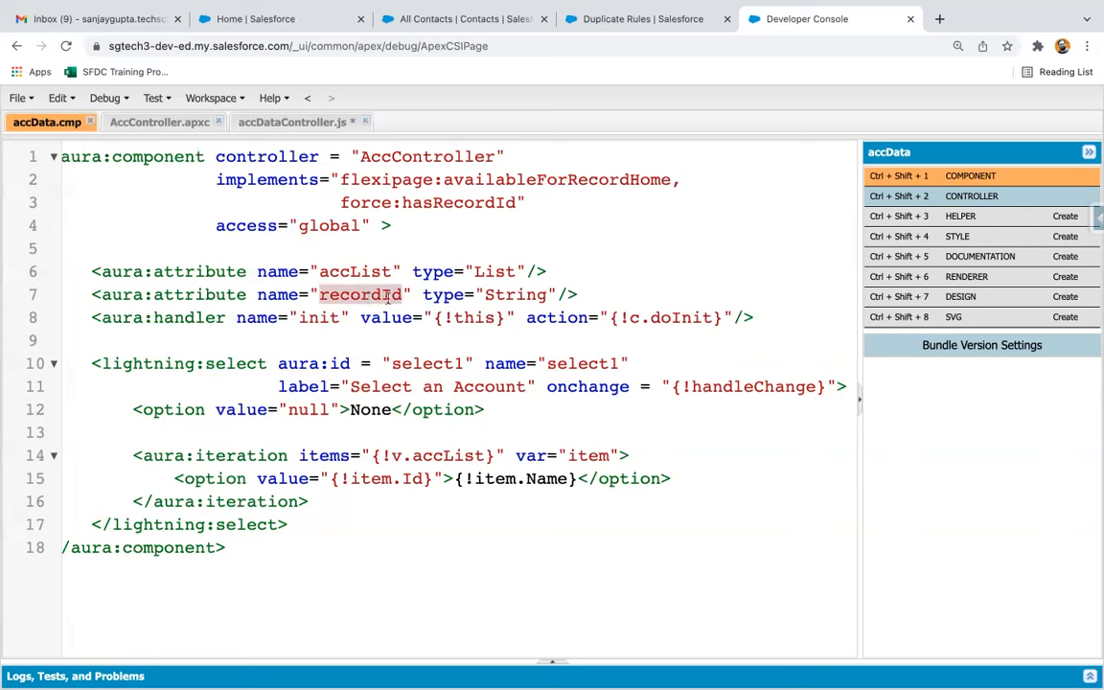
- Add 'Record Id : {!v.recordId}' below the closing lightning:select tag
click(315, 524)
key(Return)
key(Return)
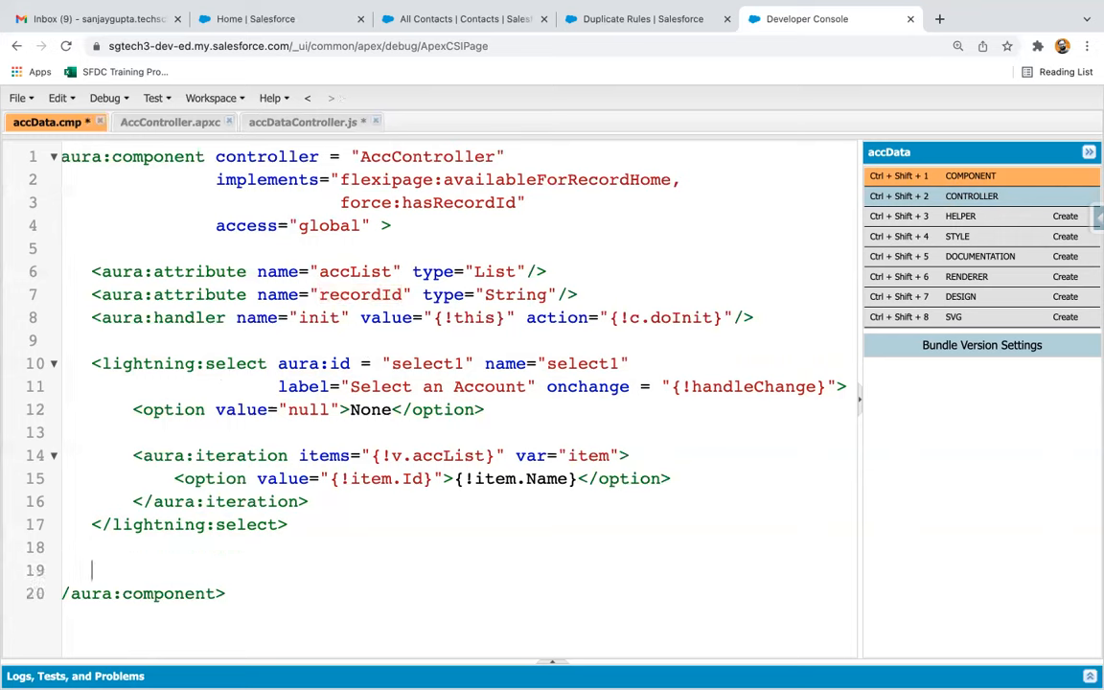
key(Tab)
text(Record Id : {!v.recor)
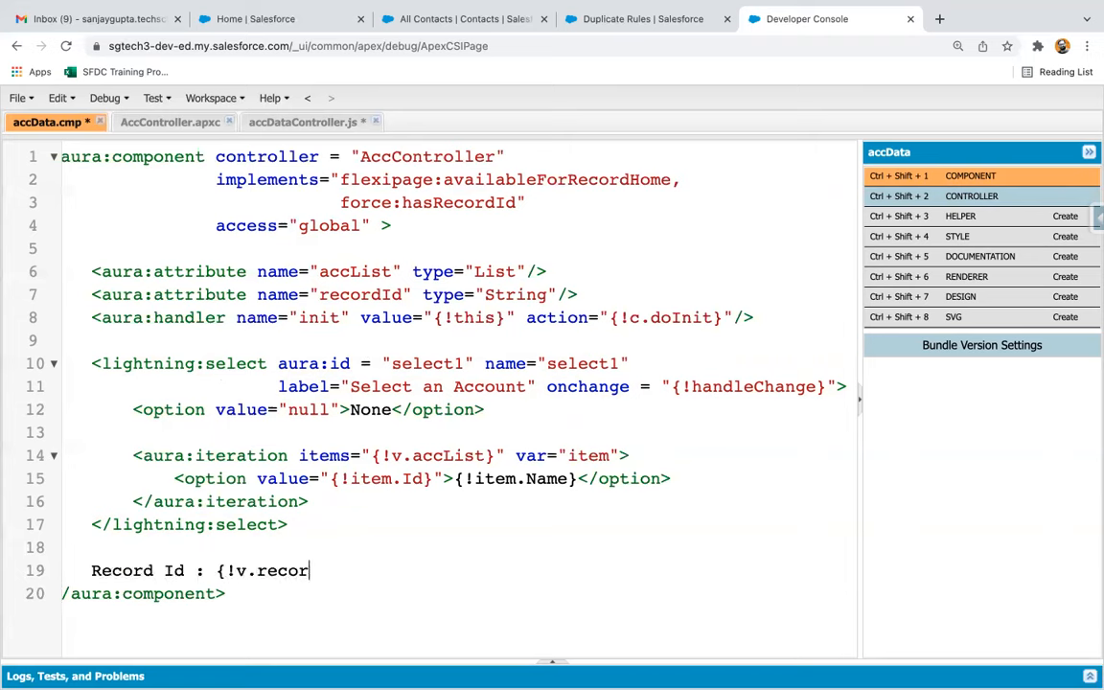
text(di)
key(BackSpace)
text(Id)
- Set v.recordId from component.find("select1").get("v.value") inside handleChange and save the controller
click(309, 122)
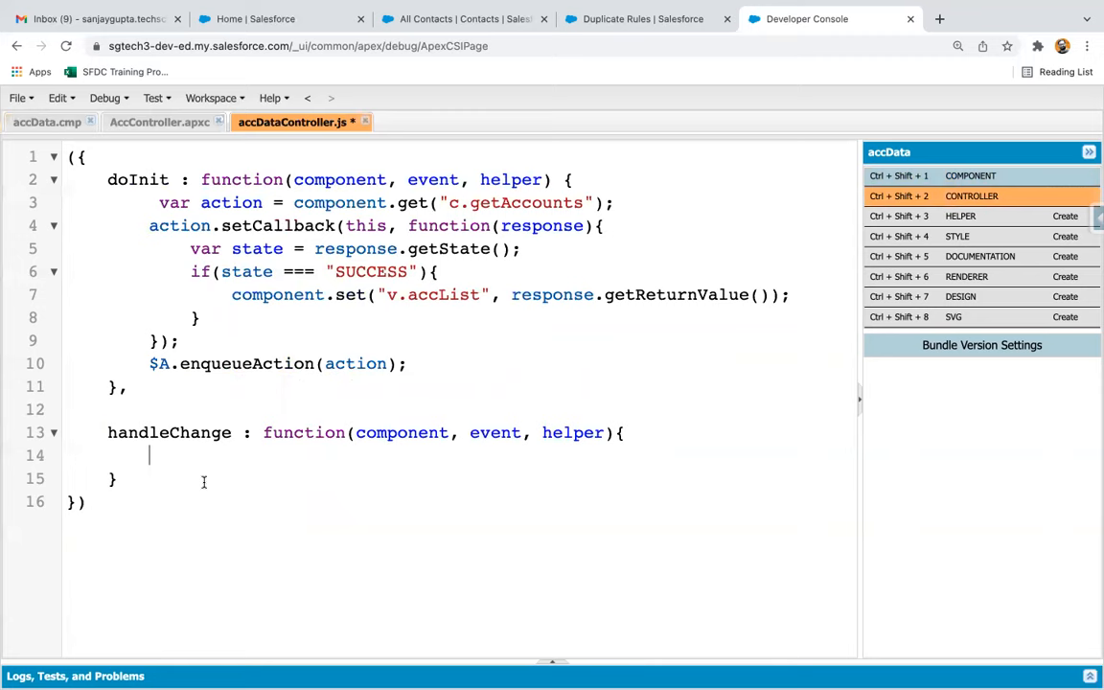
text(component.)
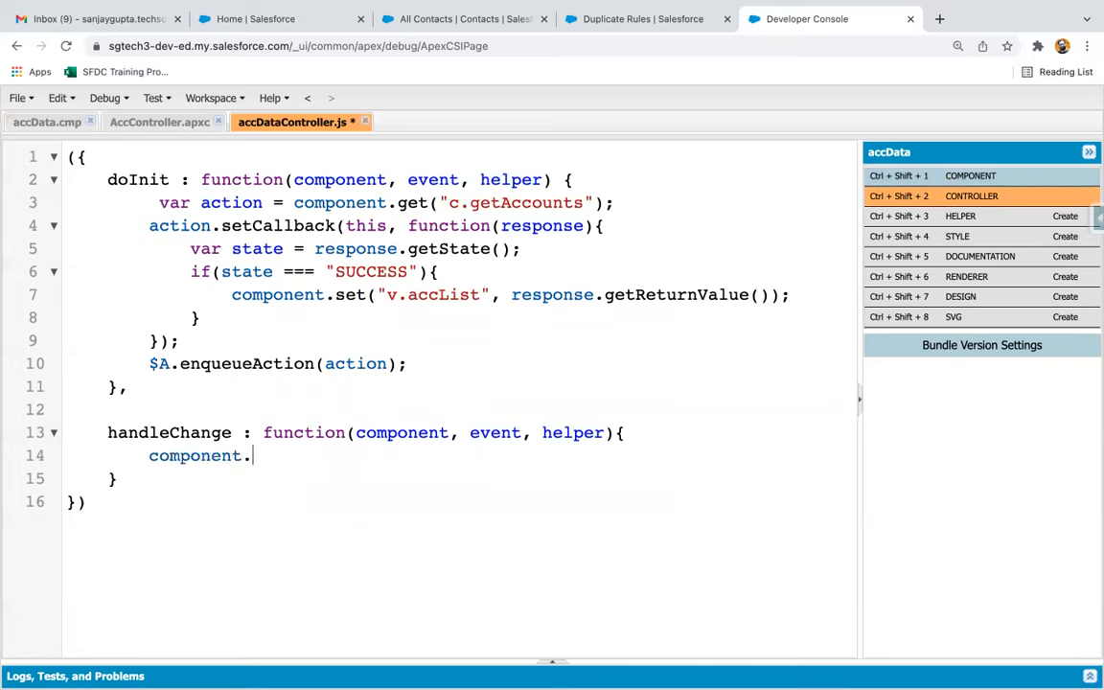
text(set("v.recordId", component.find("select)
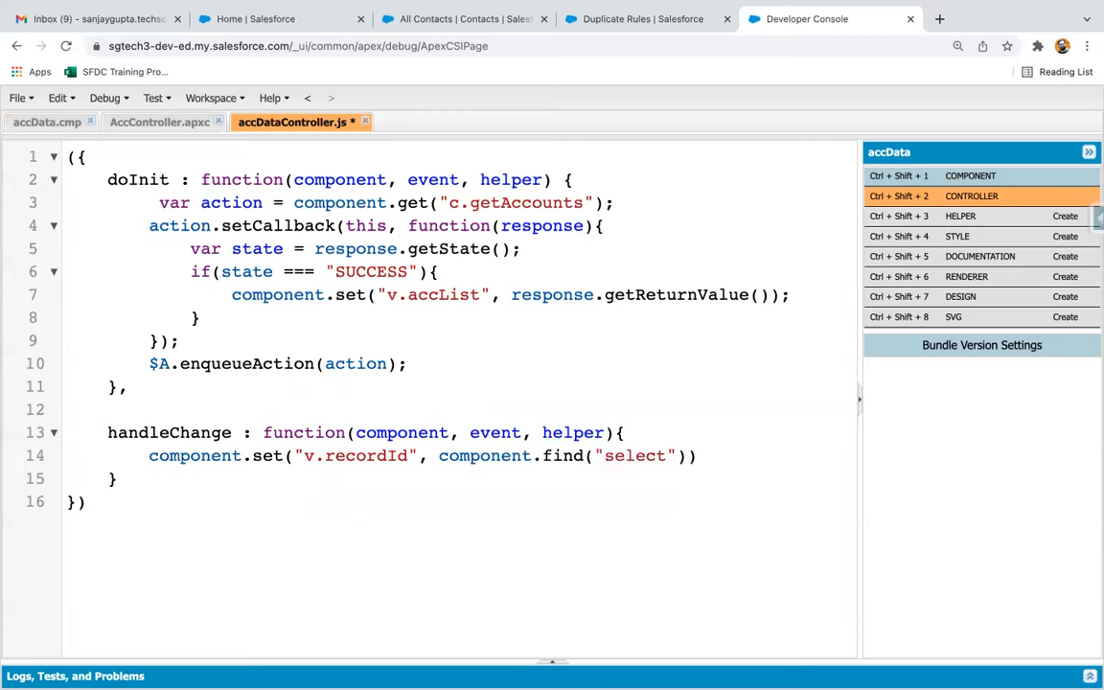
text(1").)
click(47, 122)
click(317, 363)
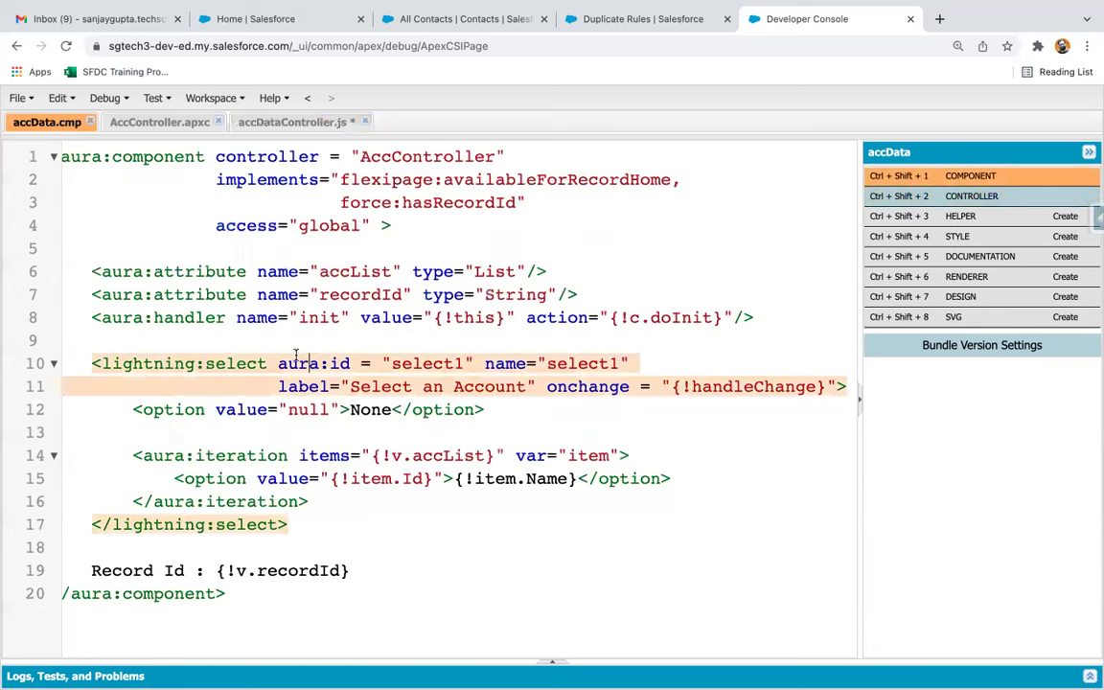
double_click(439, 363)
click(288, 122)
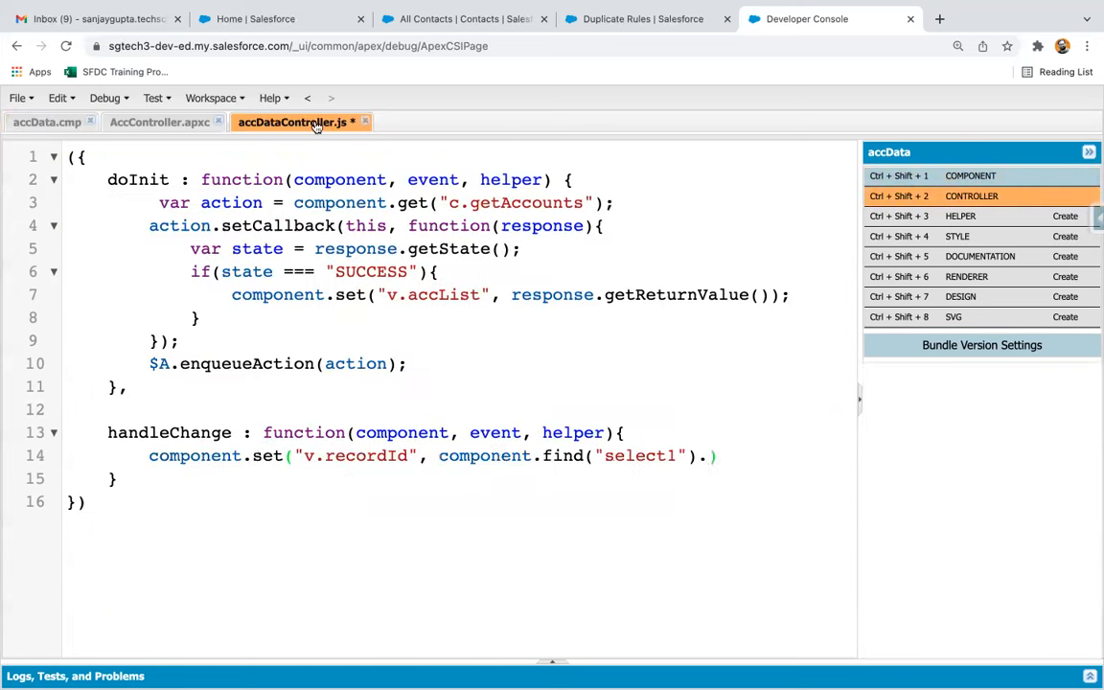
text(get("v.value)
text(;)
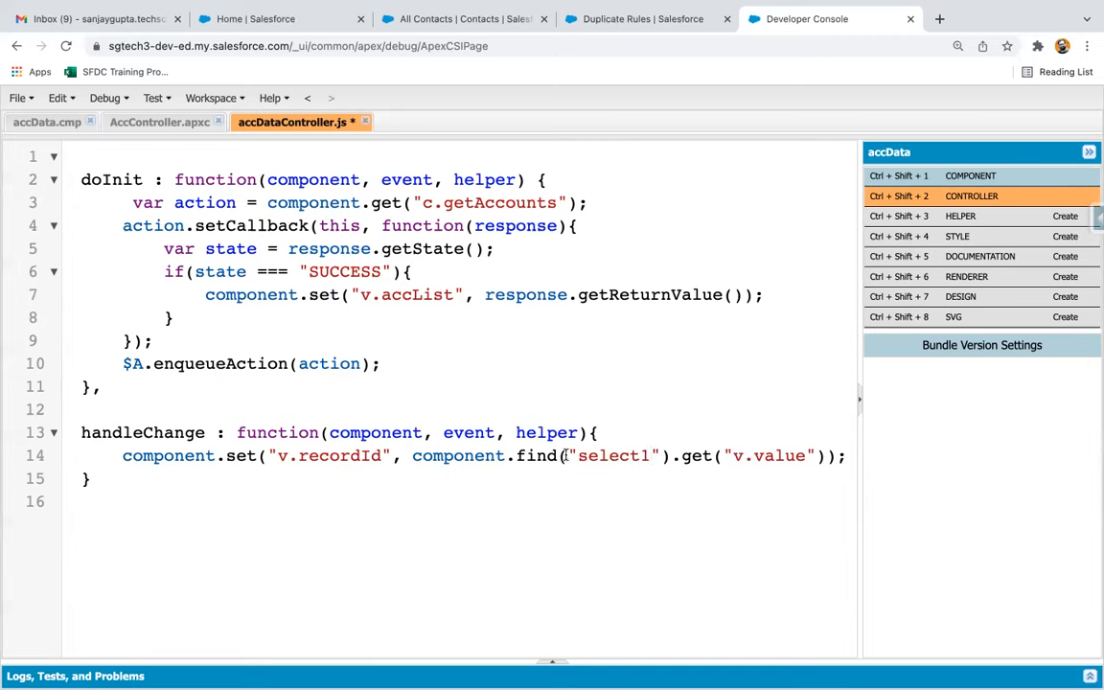
double_click(355, 455)
click(307, 456)
key(ctrl+s)
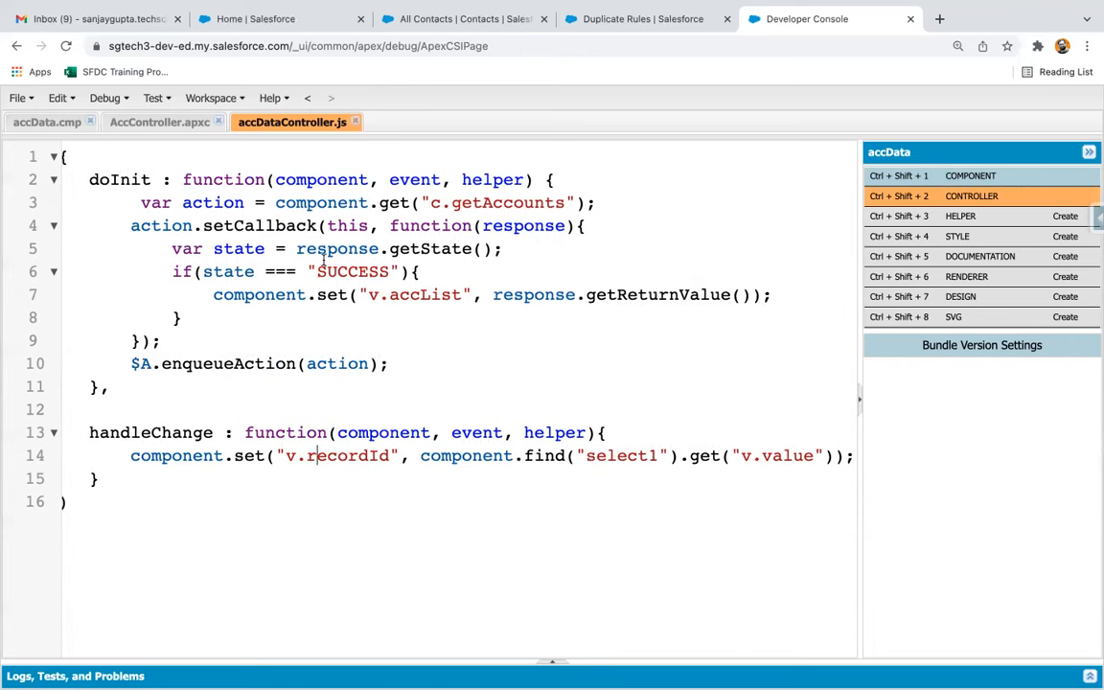
- Open Demo1App.app, replace c:TimeLC with c:accData and save it
click(16, 98)
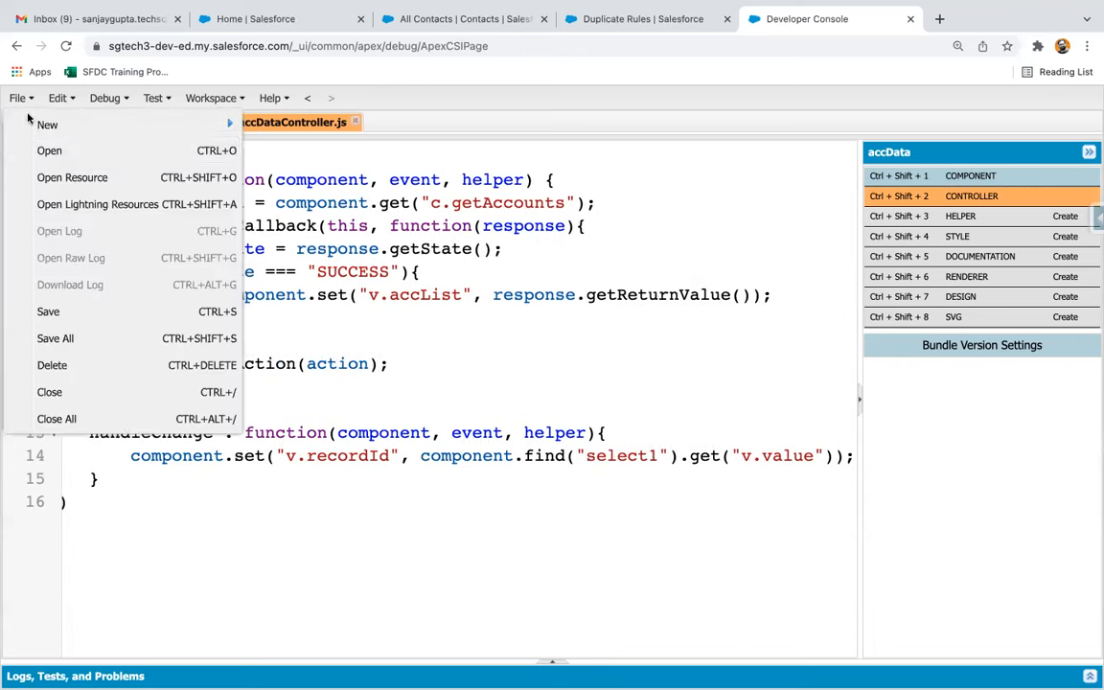
click(54, 177)
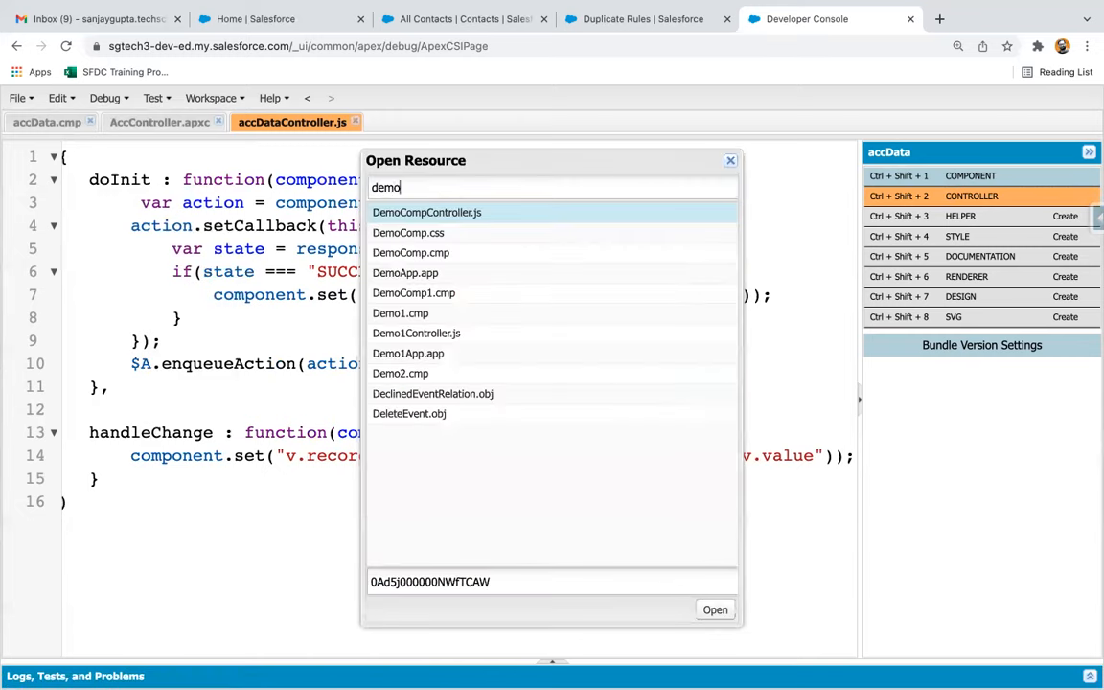
double_click(407, 354)
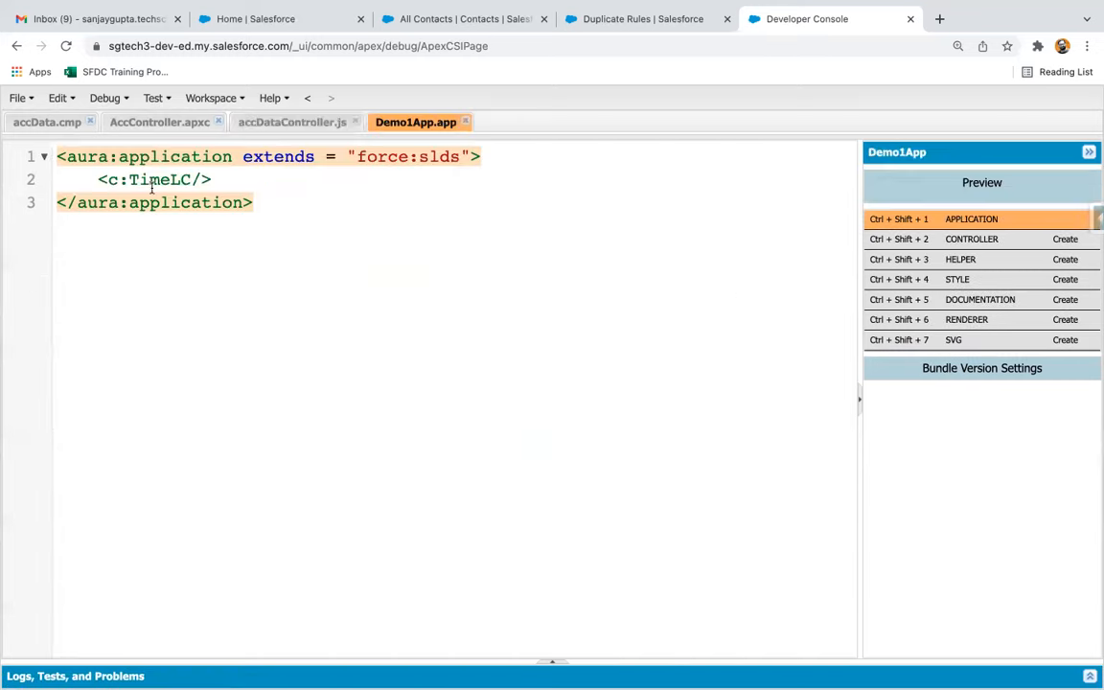
double_click(151, 179)
text(accData)
key(ctrl+s)
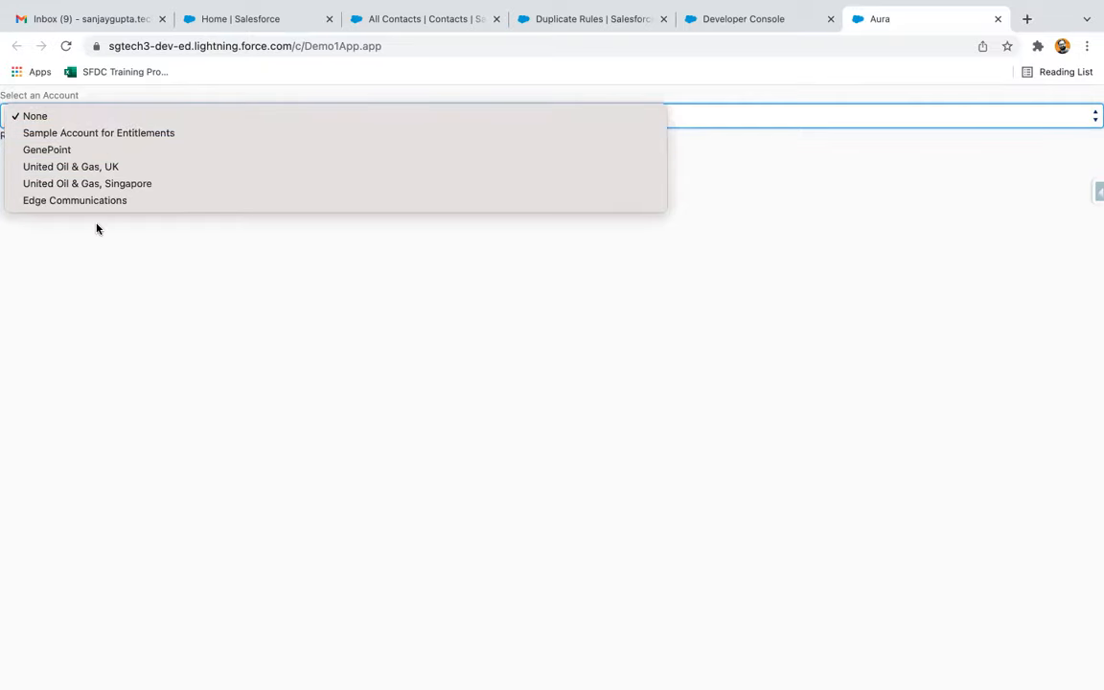
- Check the accData markup, then choose Sample Account for Entitlements from the preview picklist
click(131, 259)
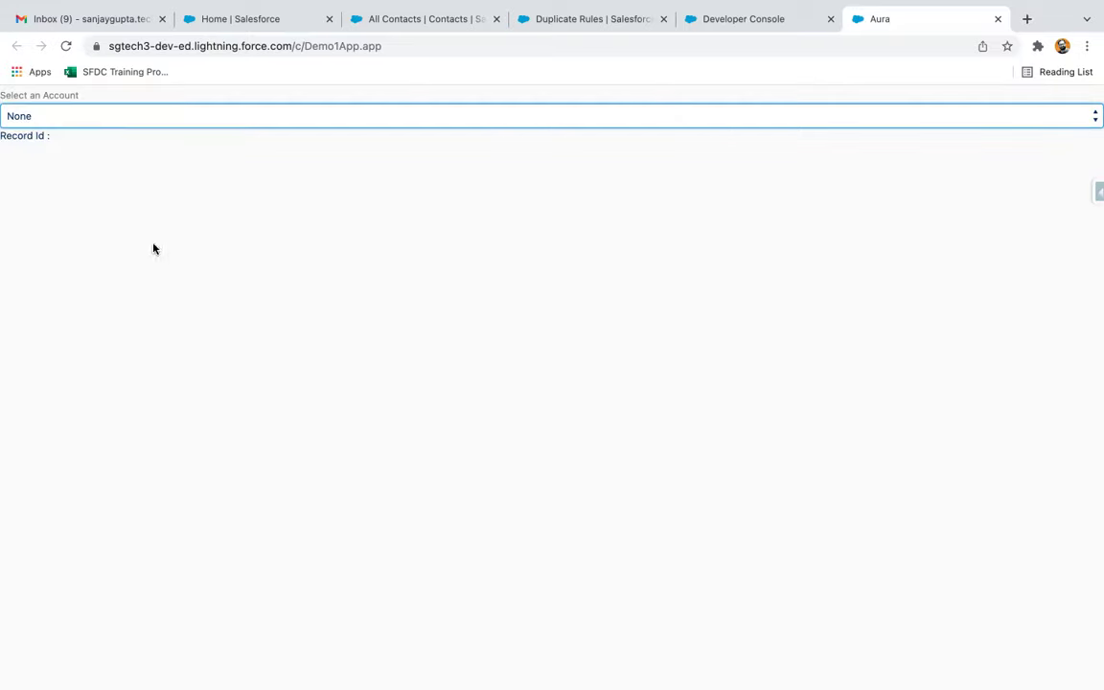
click(709, 19)
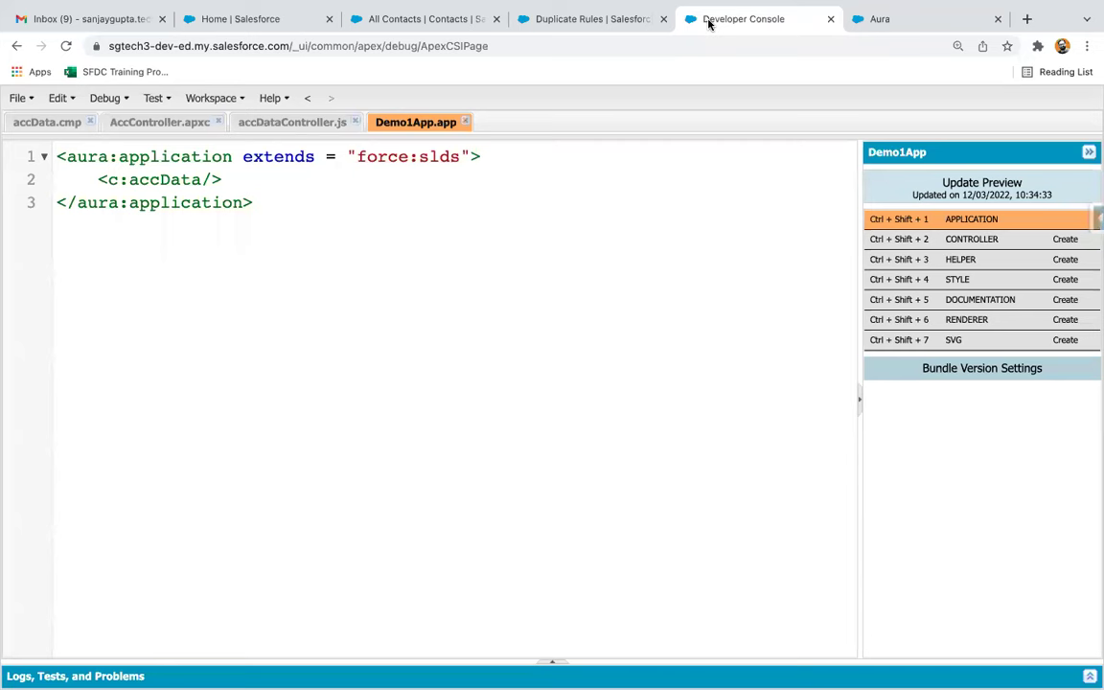
click(47, 122)
click(281, 318)
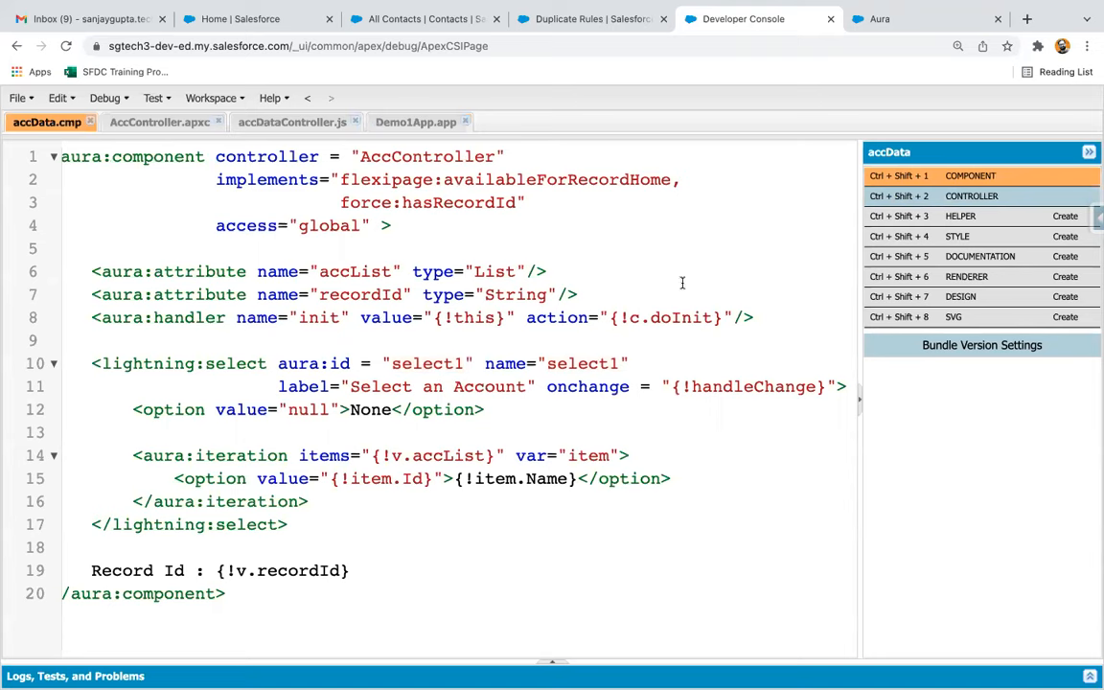
click(880, 18)
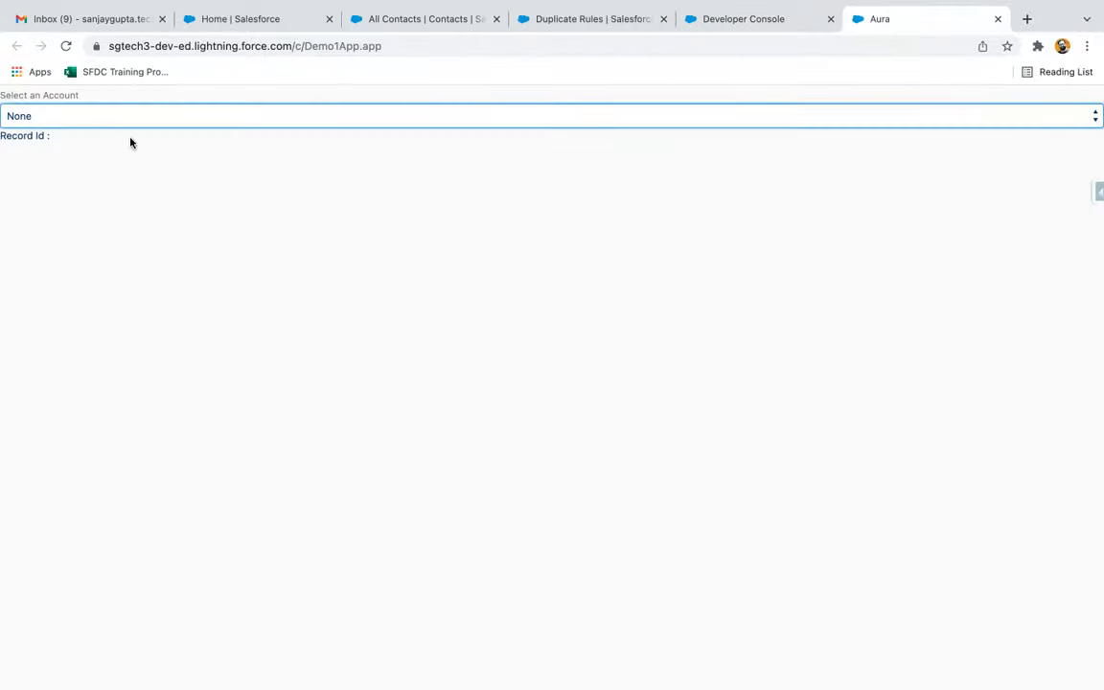
click(109, 115)
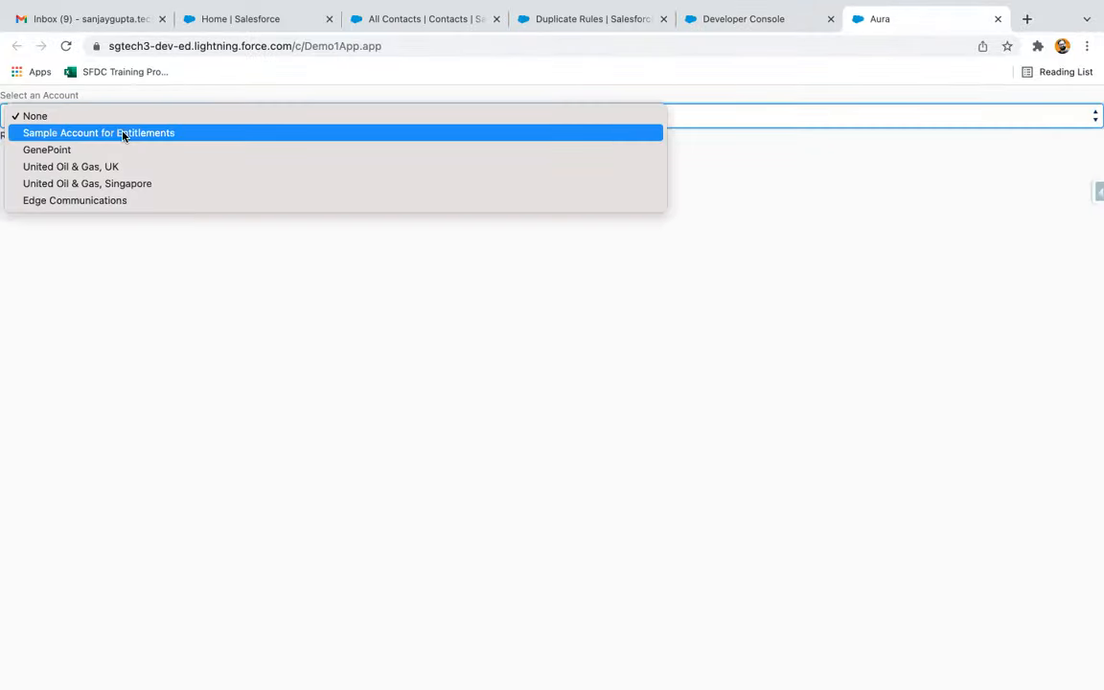
click(123, 136)
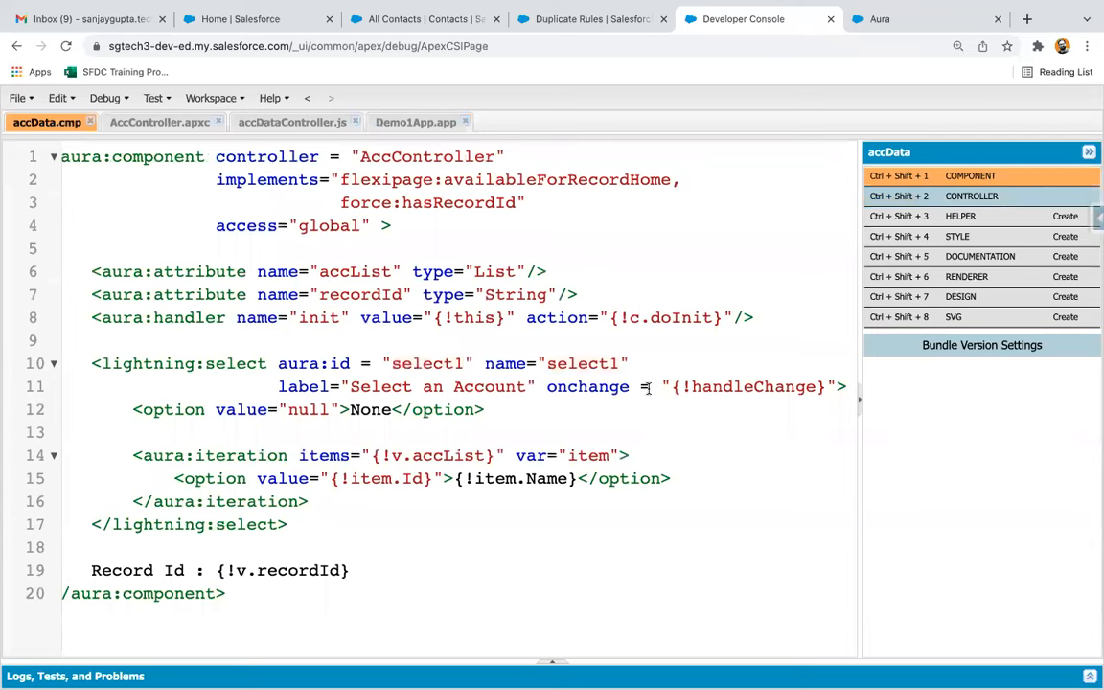
- Change the onchange handler to {!c.handleChange}, save accData.cmp, and reload the Demo1App preview
click(686, 386)
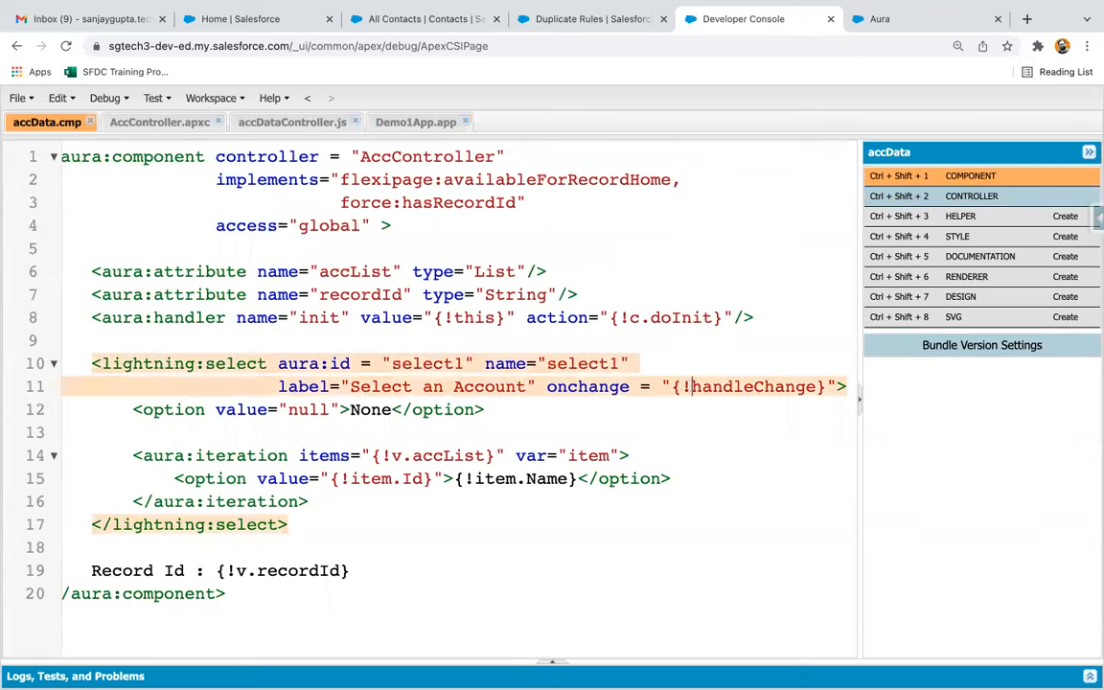
text(c.)
key(ctrl+s)
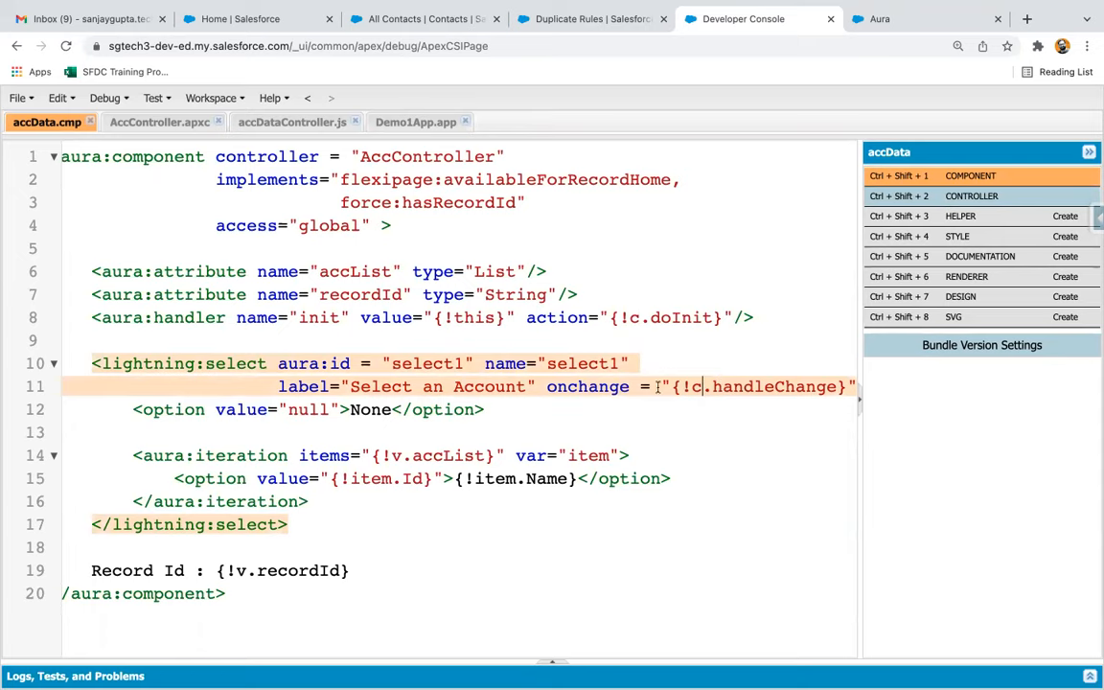
drag(682, 386, 710, 386)
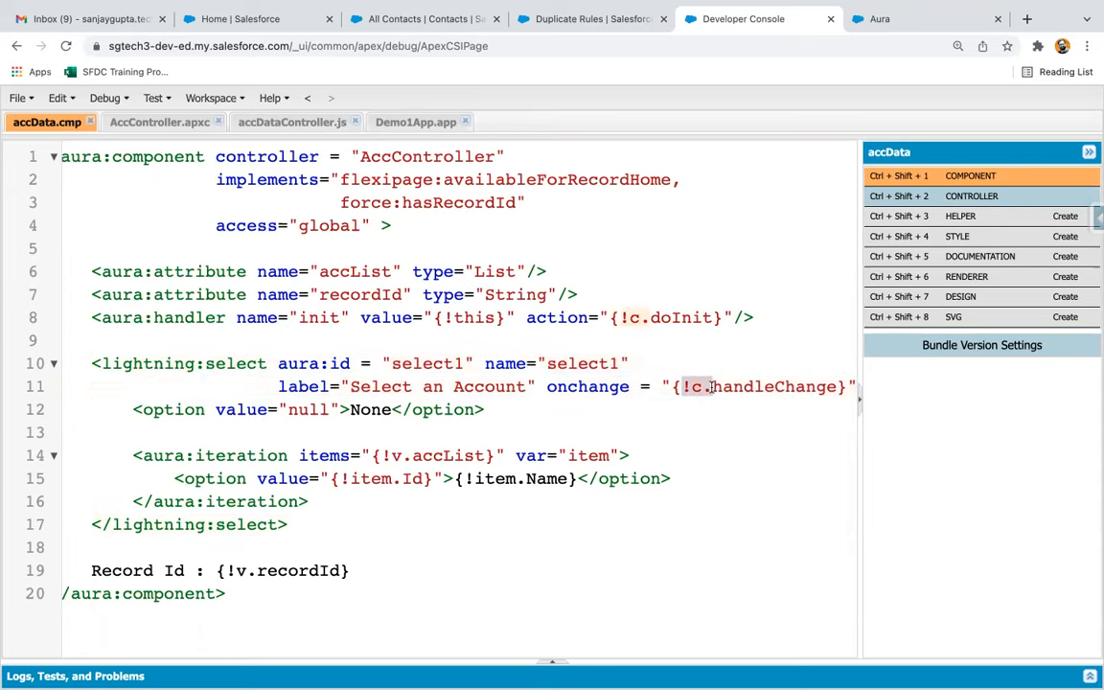
click(880, 18)
click(66, 45)
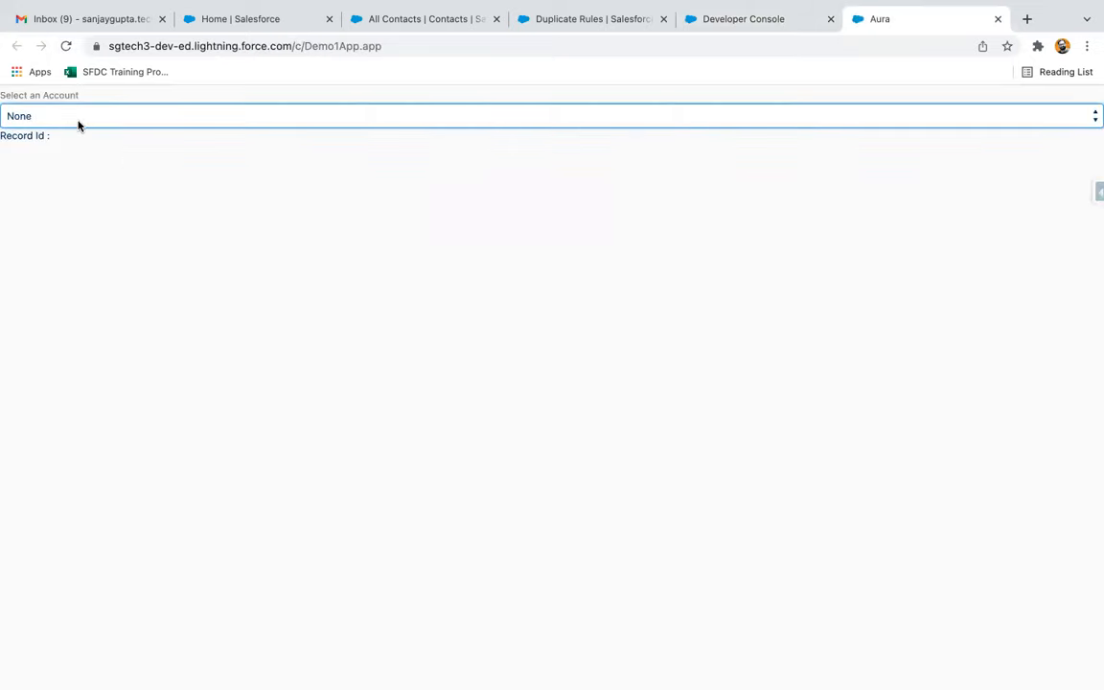
- Choose Sample Account for Entitlements so its Record Id appears, then return to the component code
click(77, 116)
click(78, 136)
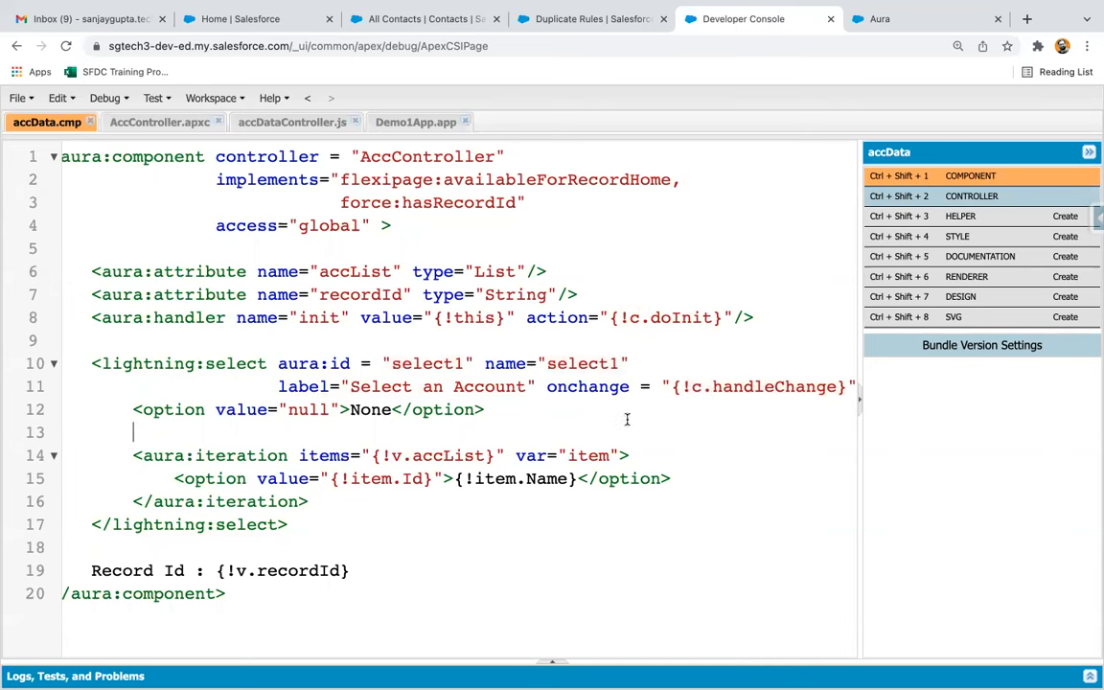
click(604, 387)
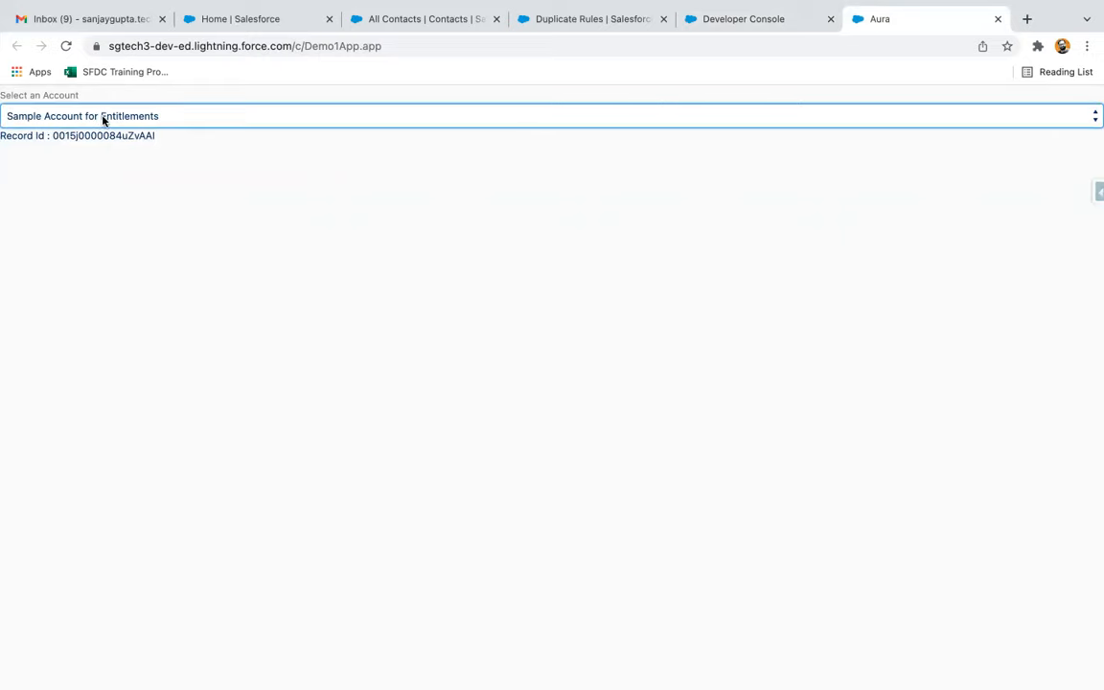
click(97, 117)
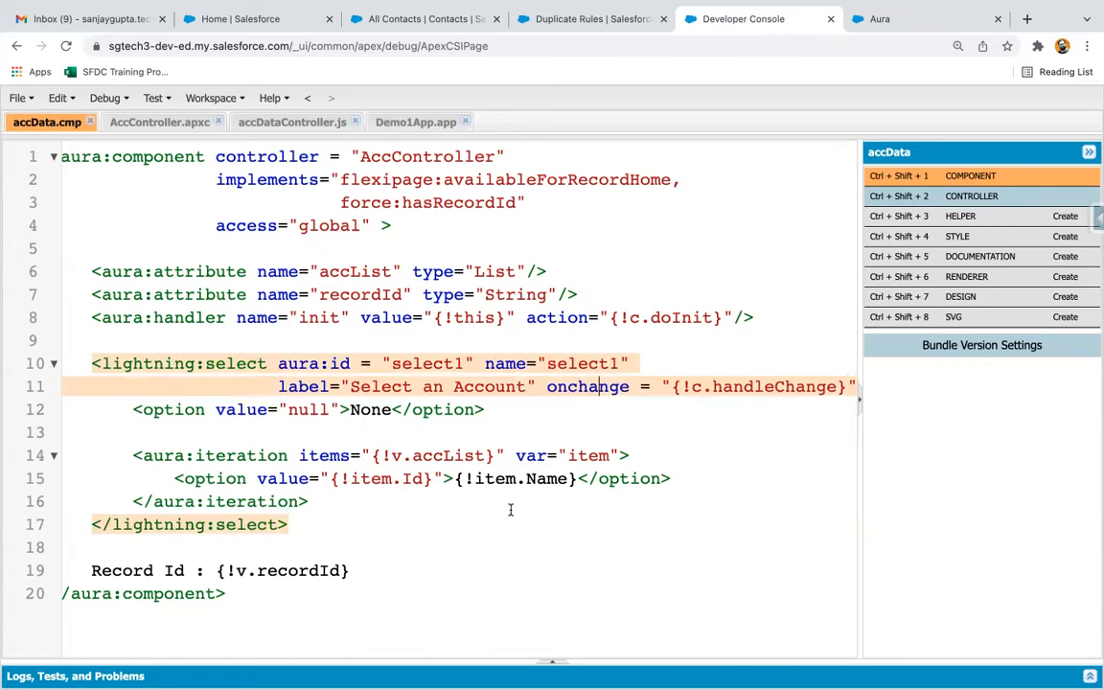
click(511, 433)
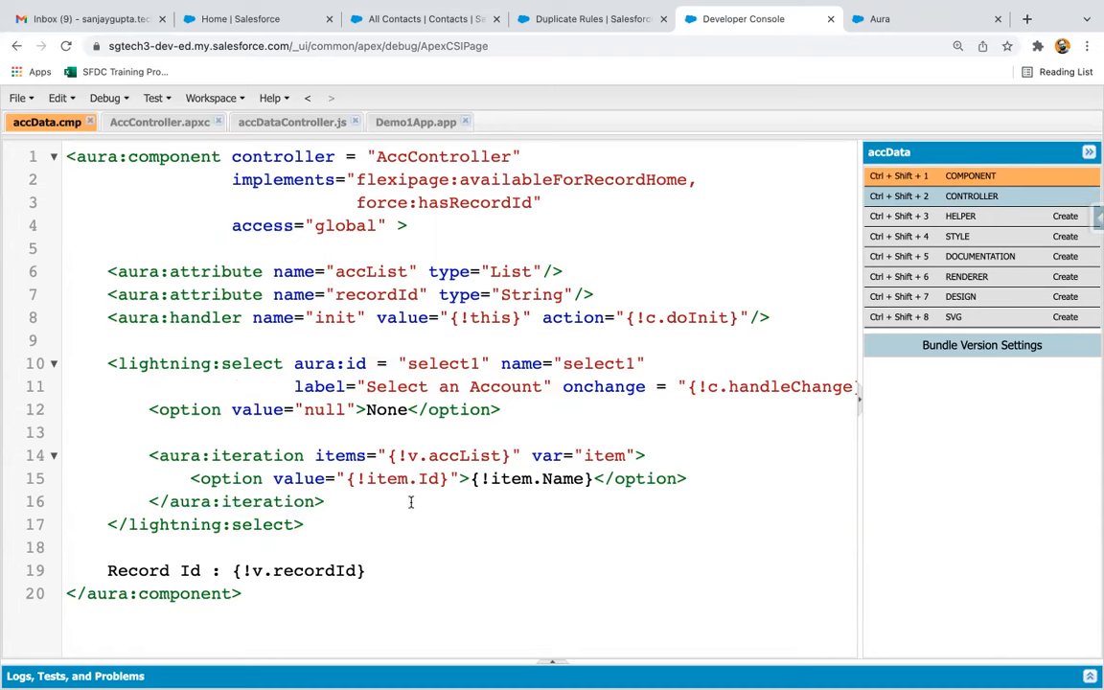
- Duplicate handleChange below itself, rename the copy handleClick, and save the controller
click(292, 122)
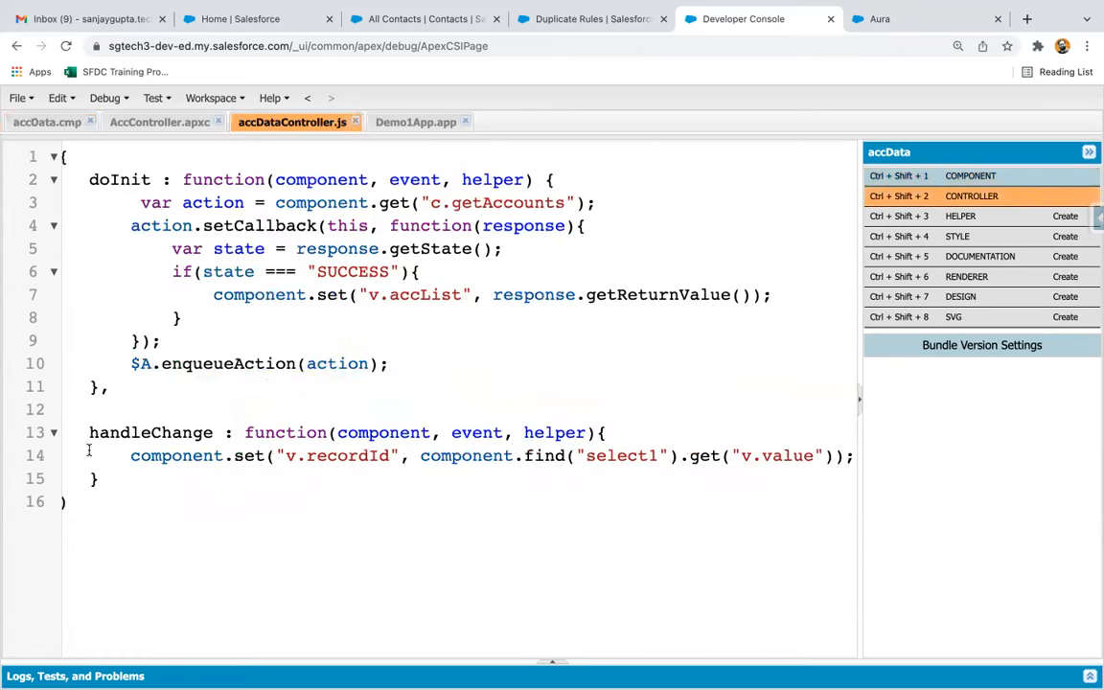
drag(89, 432, 116, 478)
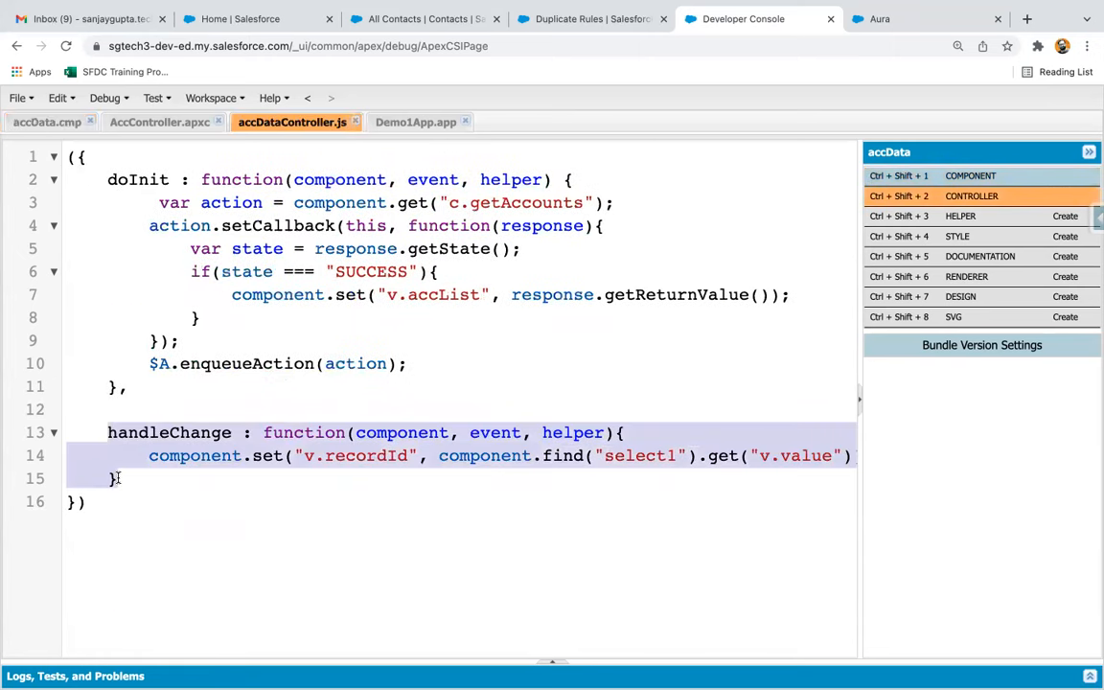
key(ctrl+c)
click(116, 478)
text(,)
key(Return)
key(Return)
key(ctrl+v)
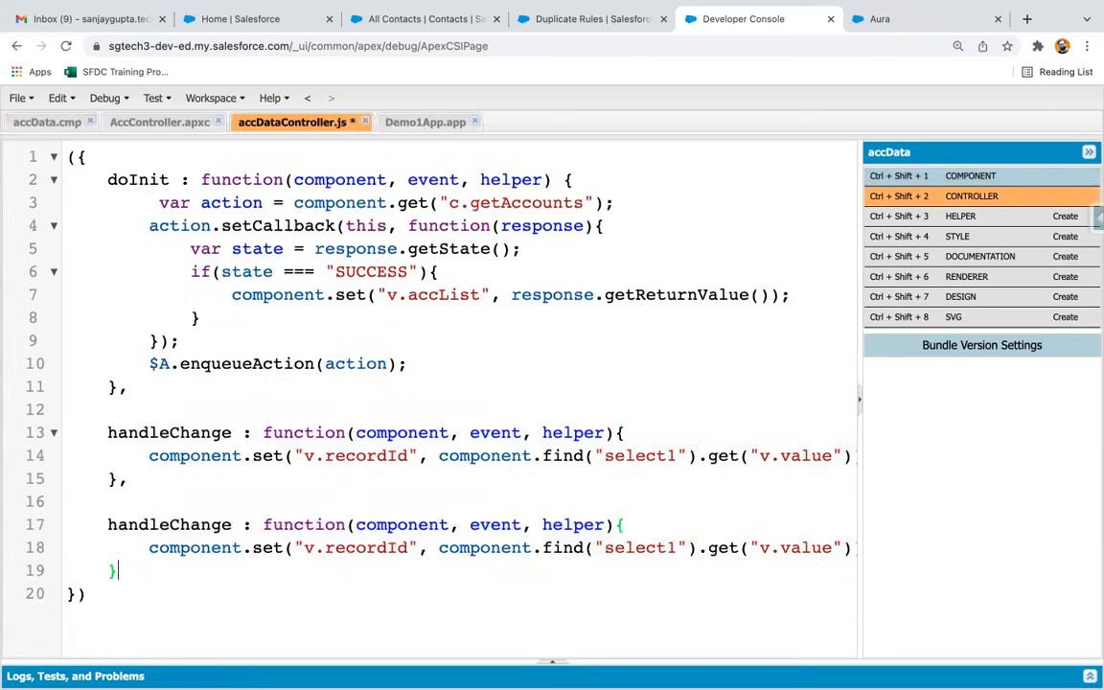
drag(170, 524, 231, 525)
text(Click)
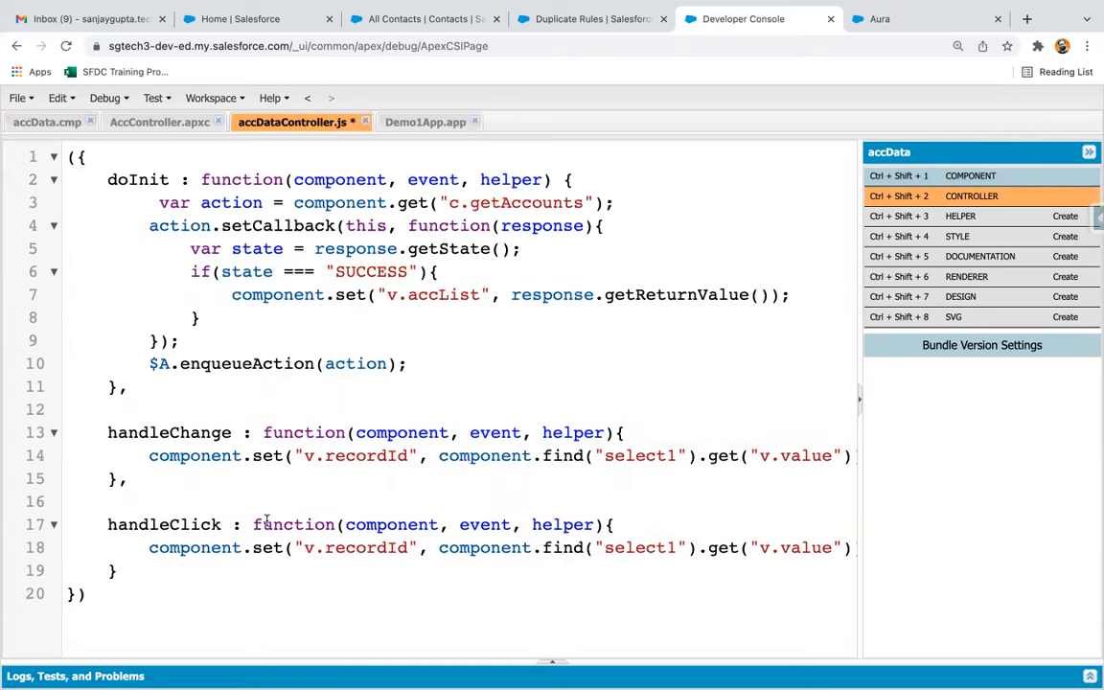
key(ctrl+s)
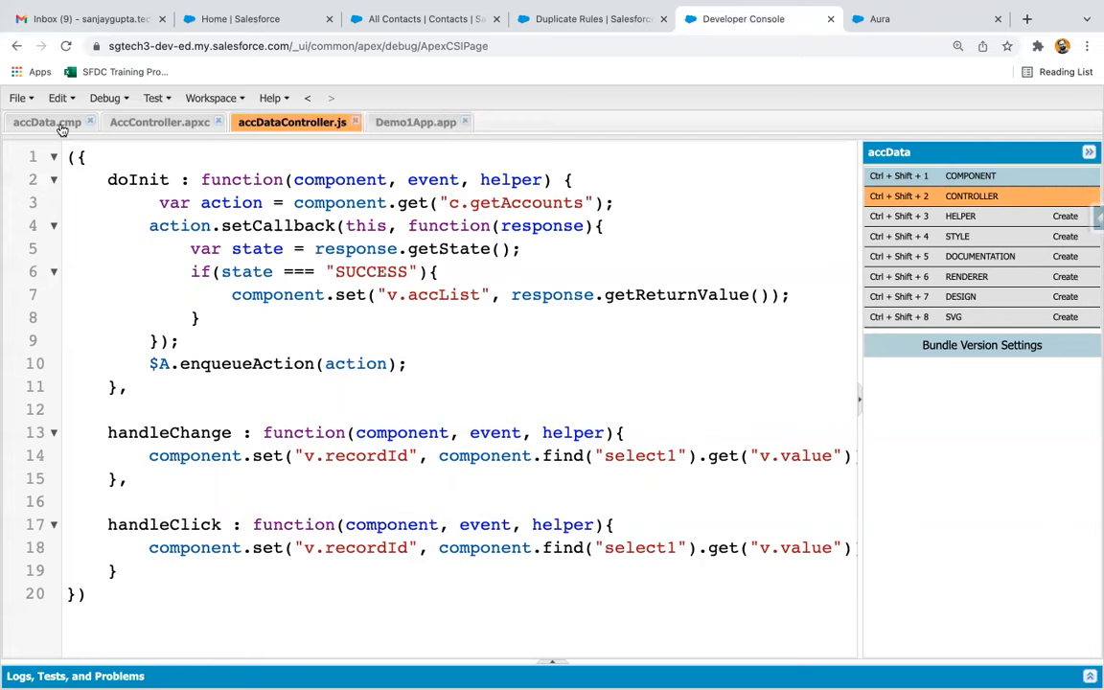
- Add <lightning:button label="Get Id" onclick="{!c.handleClick}"/>, remove the picklist's onchange, and save
click(47, 122)
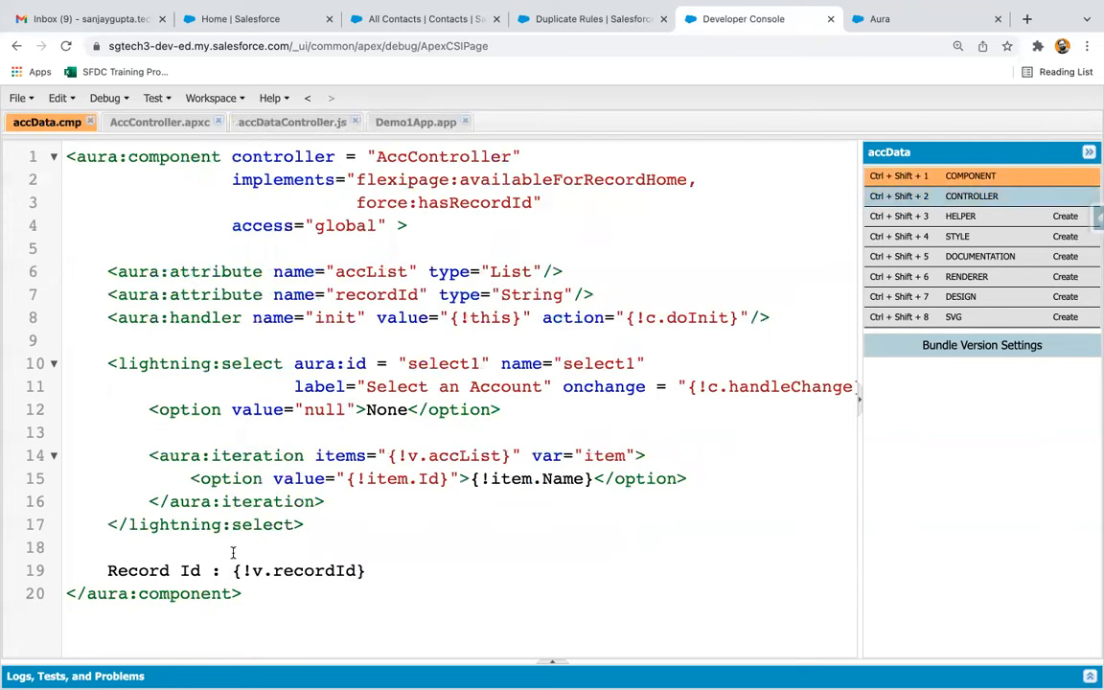
text(<lightning:button label="Get Id" onclick=")
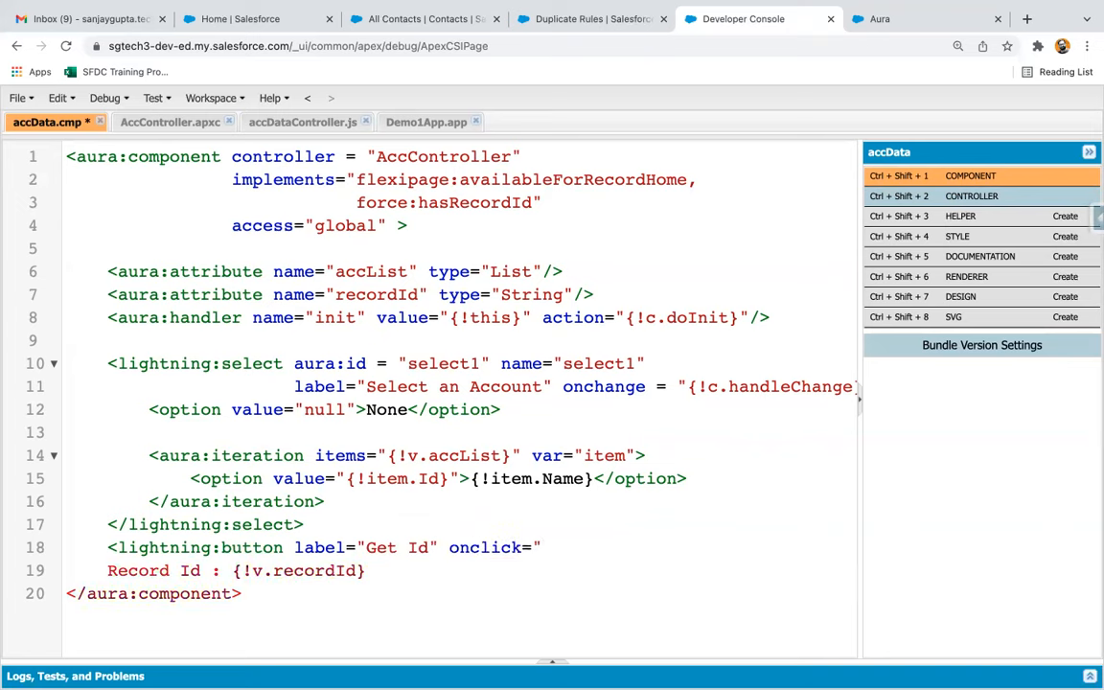
text({!c.handleClick}"/>)
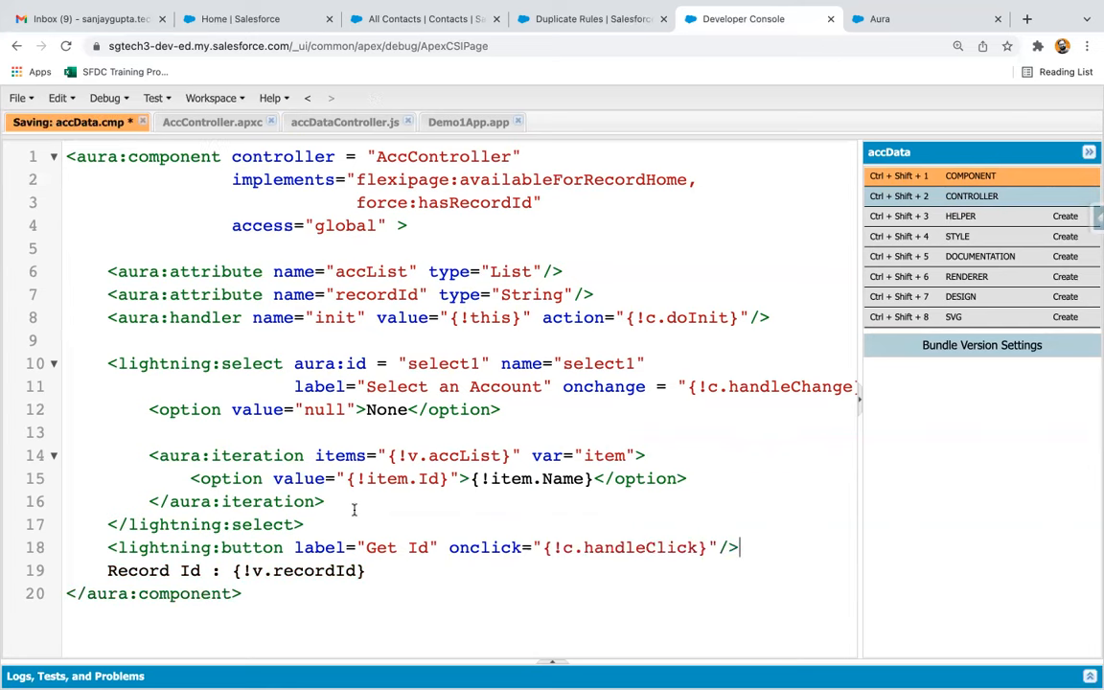
scroll(432, 384, right, 2)
click(564, 386)
drag(505, 386, 813, 386)
key(Delete)
click(678, 419)
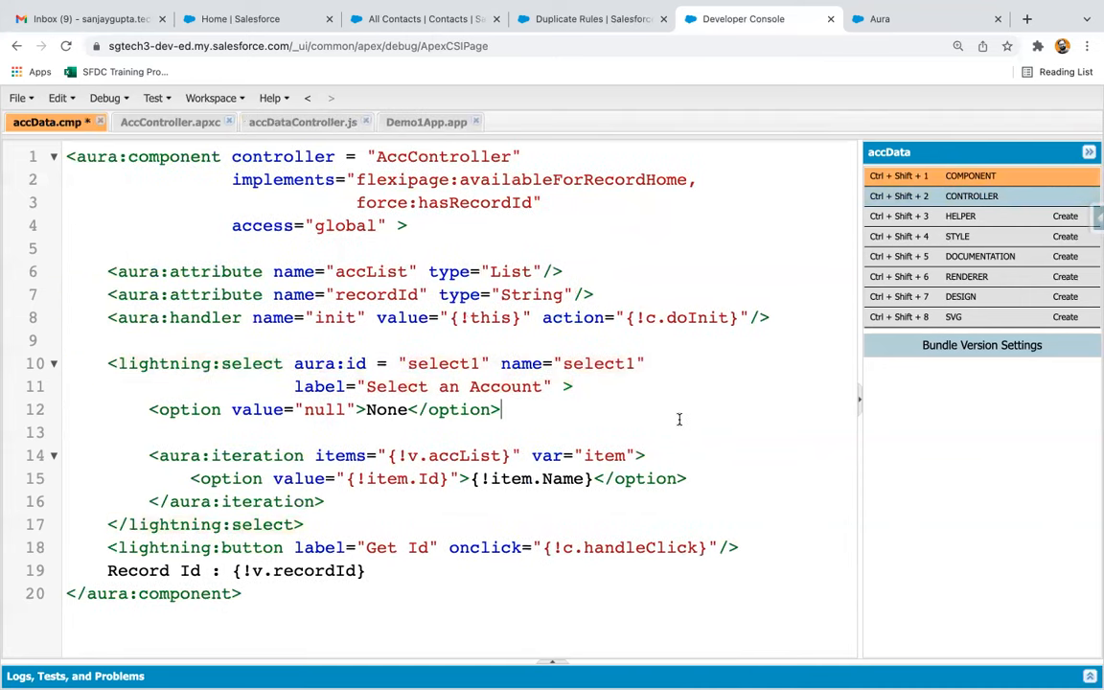
key(ctrl+s)
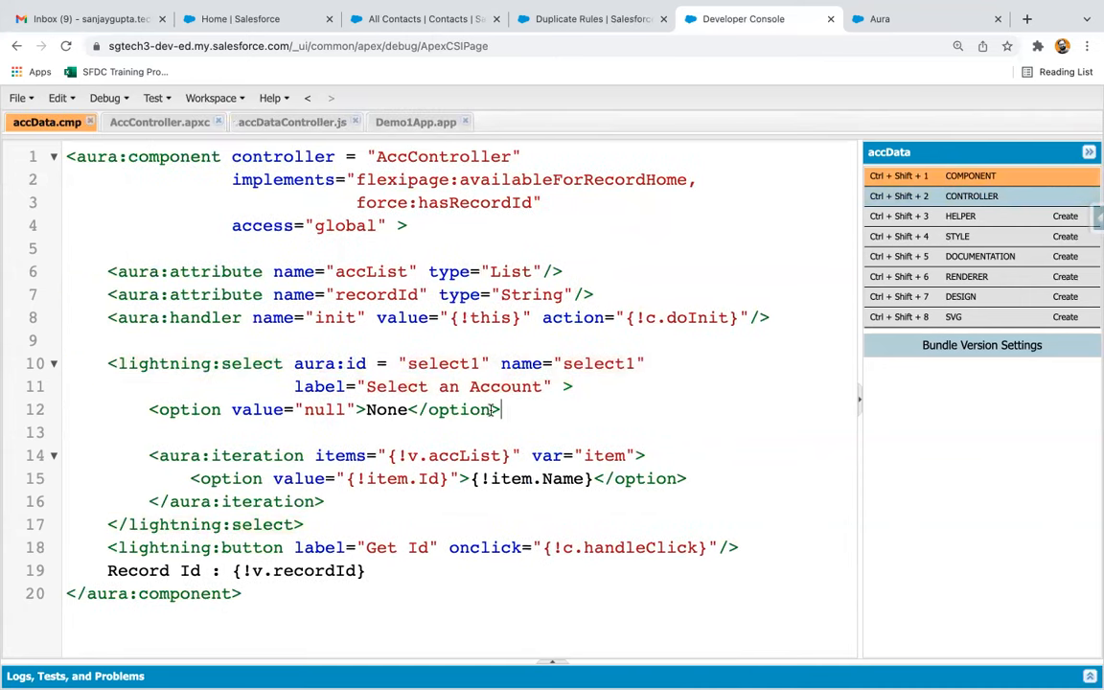
click(396, 547)
- Select GenePoint in the reloaded Demo1App picklist so Get Id shows Record Id 0015j000009AAFjAAO
click(880, 18)
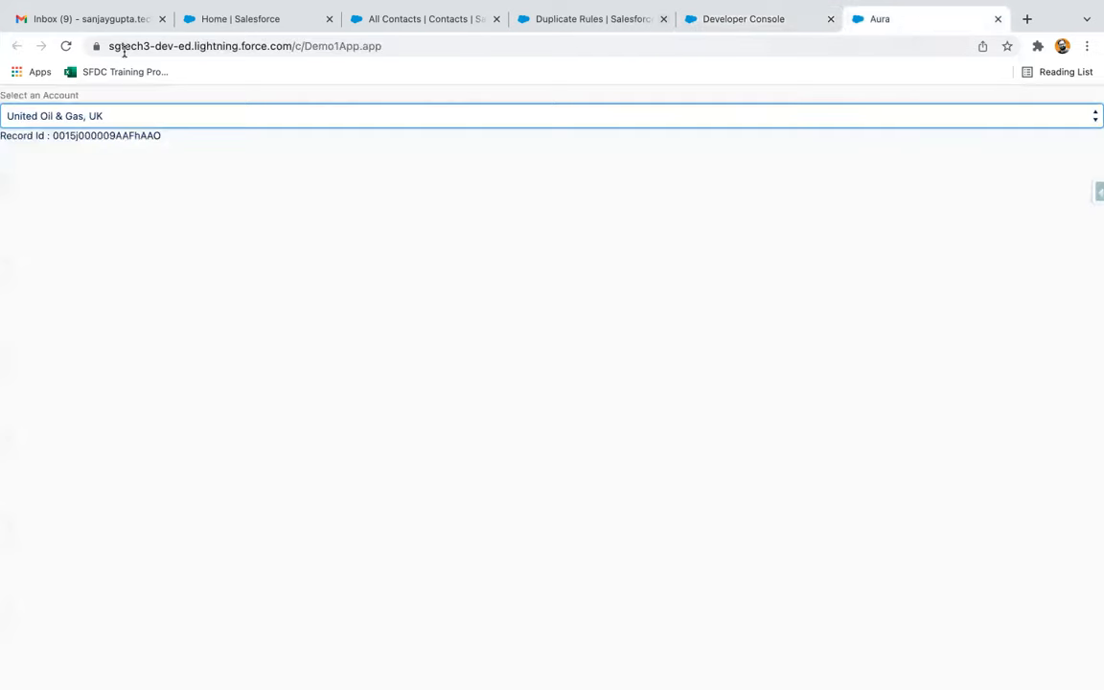
click(65, 46)
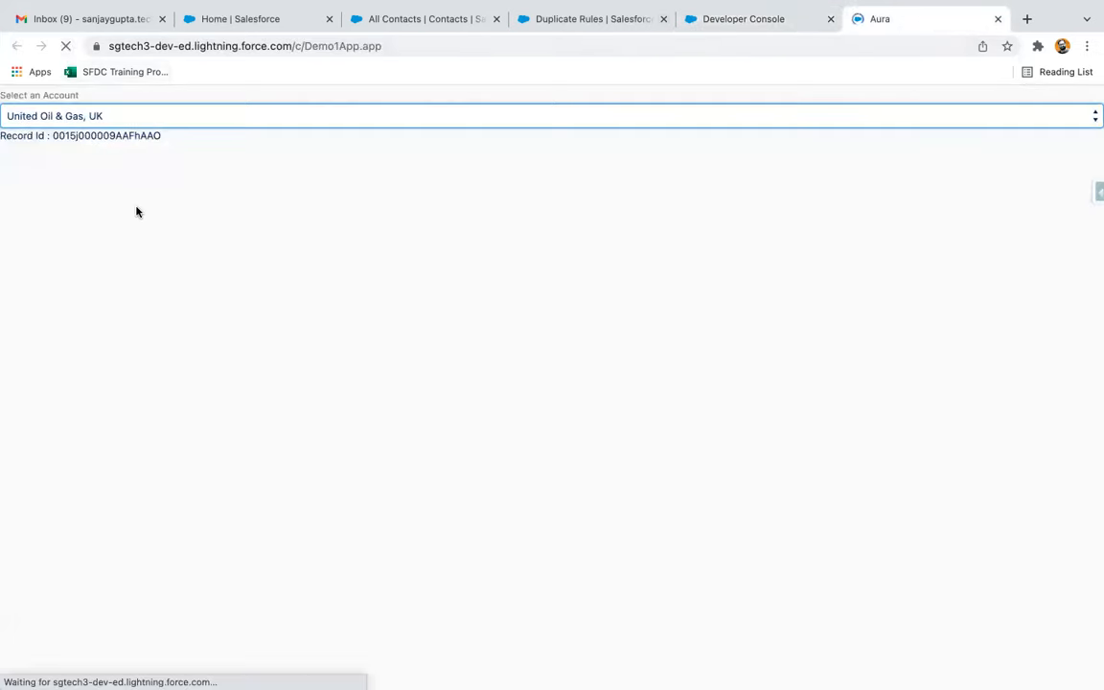
click(41, 120)
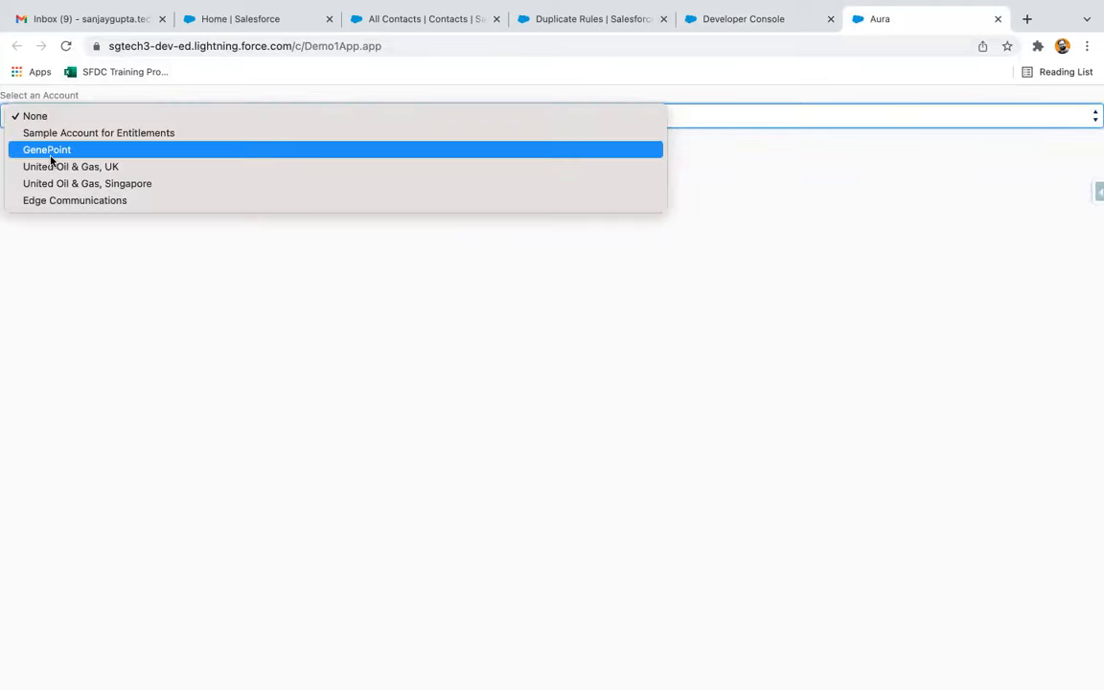
click(51, 160)
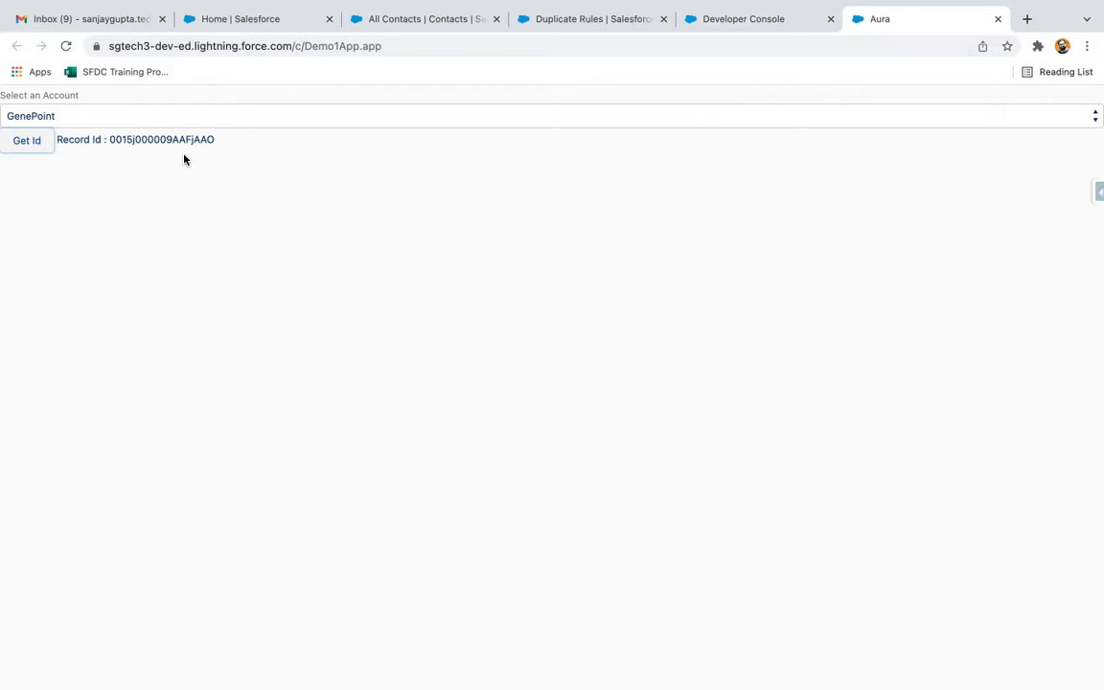
click(734, 19)
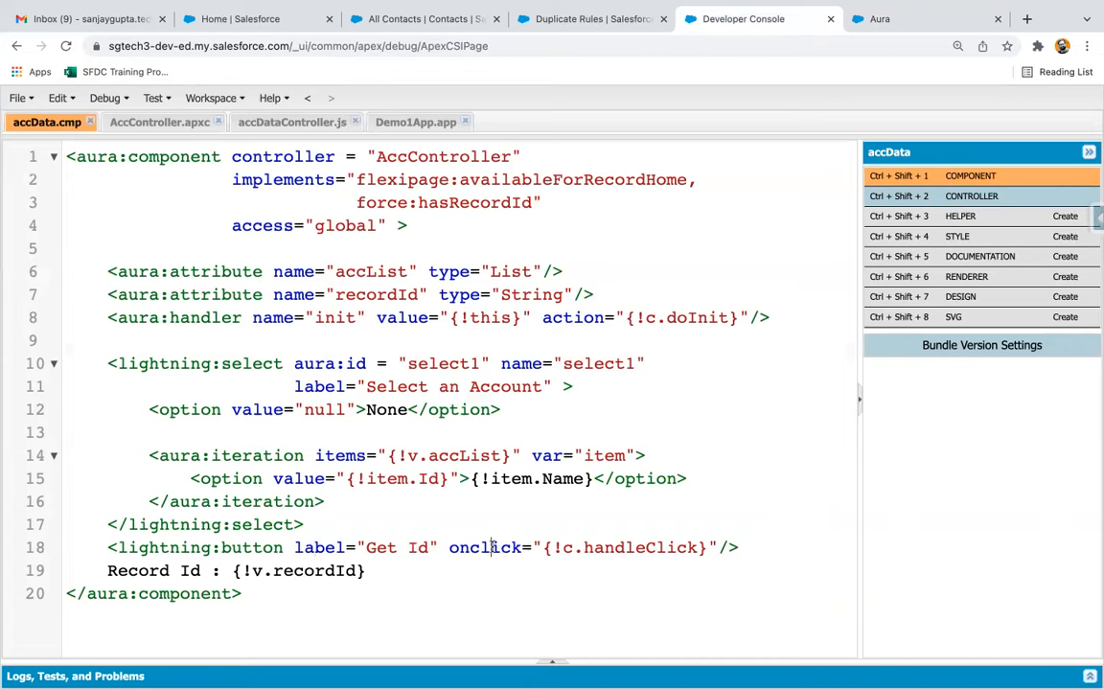
click(592, 341)
click(665, 527)
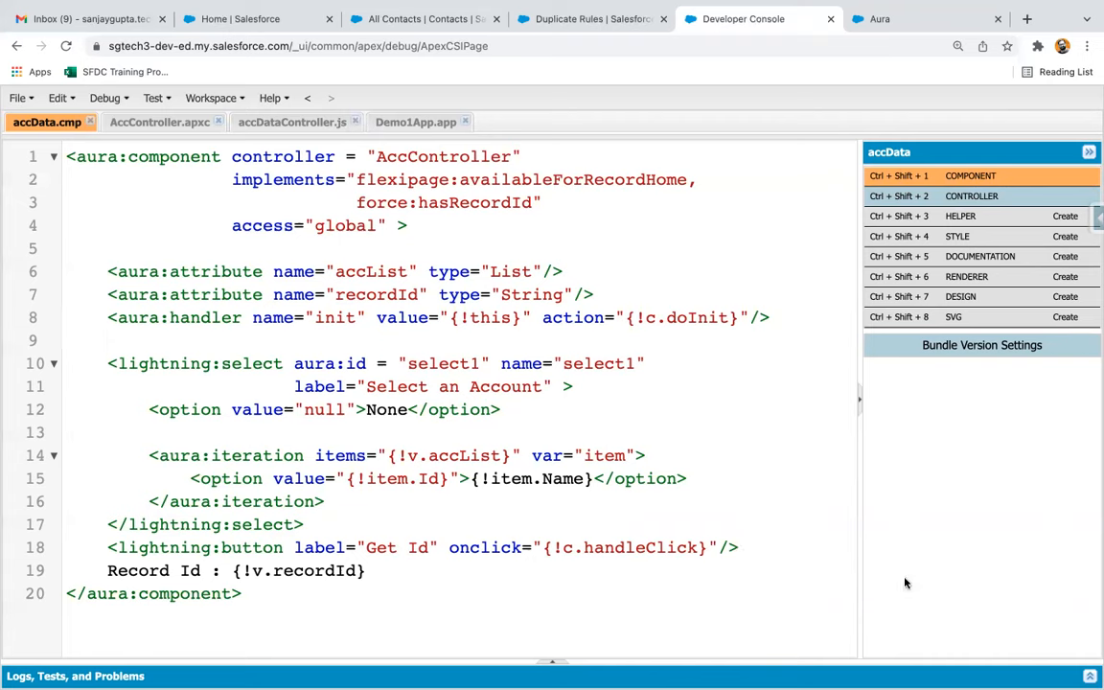